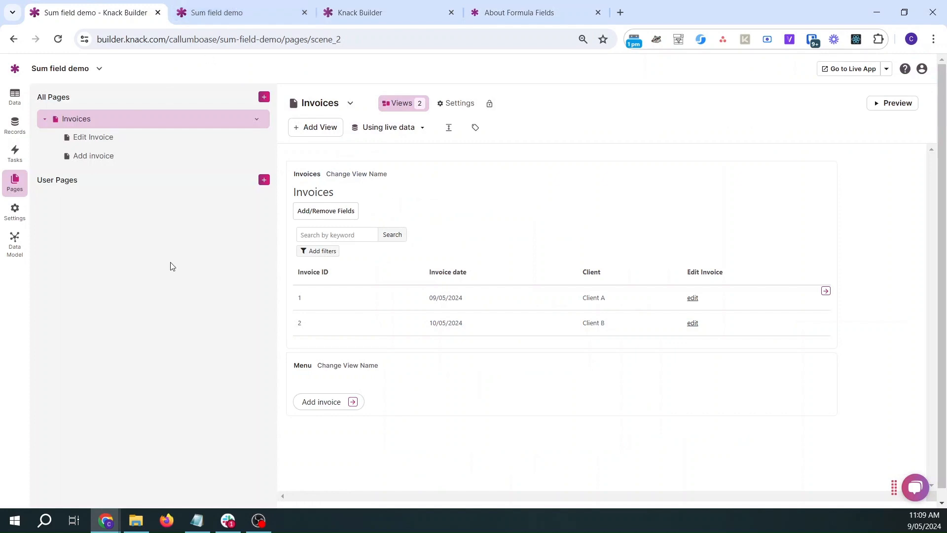
Review the Invoice line items table's fields and the data model connecting clients, invoices and line items, finishing on the live app
click(22, 101)
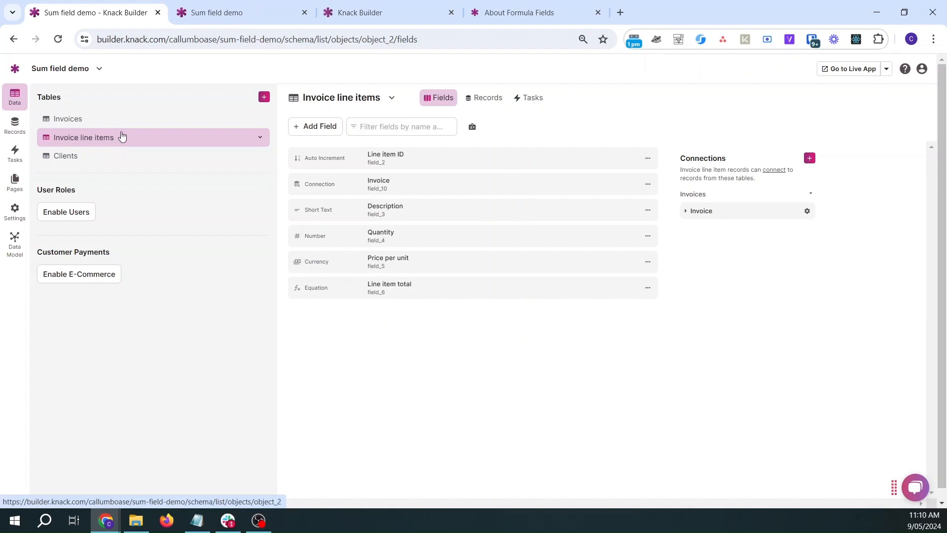
click(491, 8)
click(361, 10)
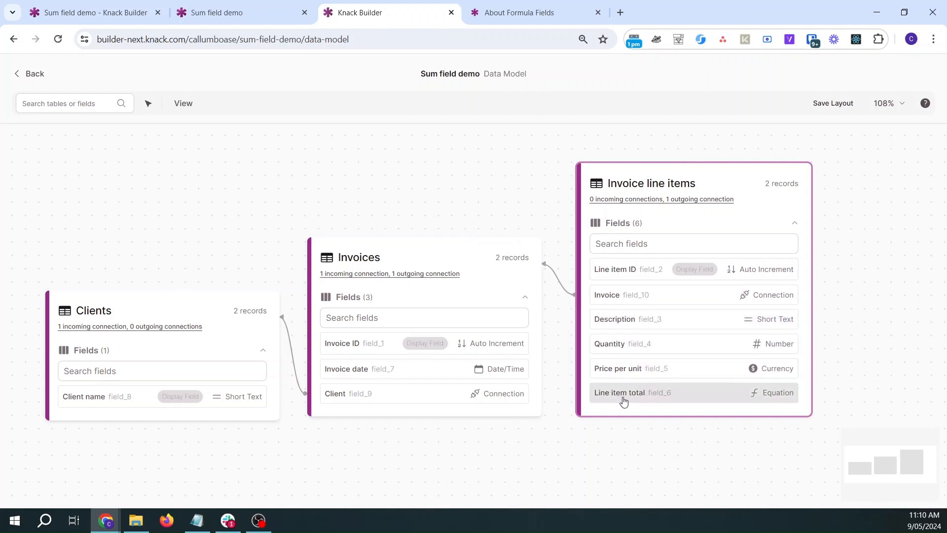
click(217, 10)
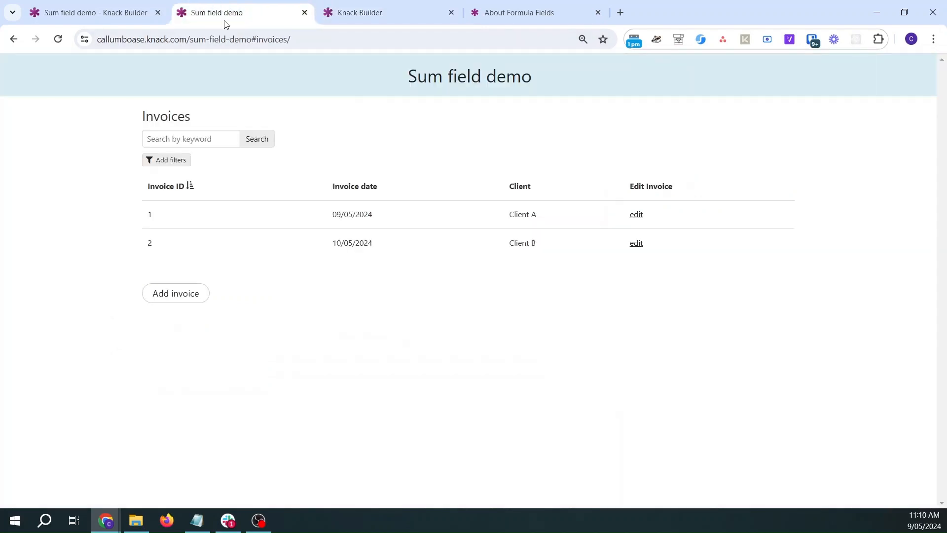
View the records of the Invoice line items table in the builder at a larger zoom
click(72, 6)
click(486, 97)
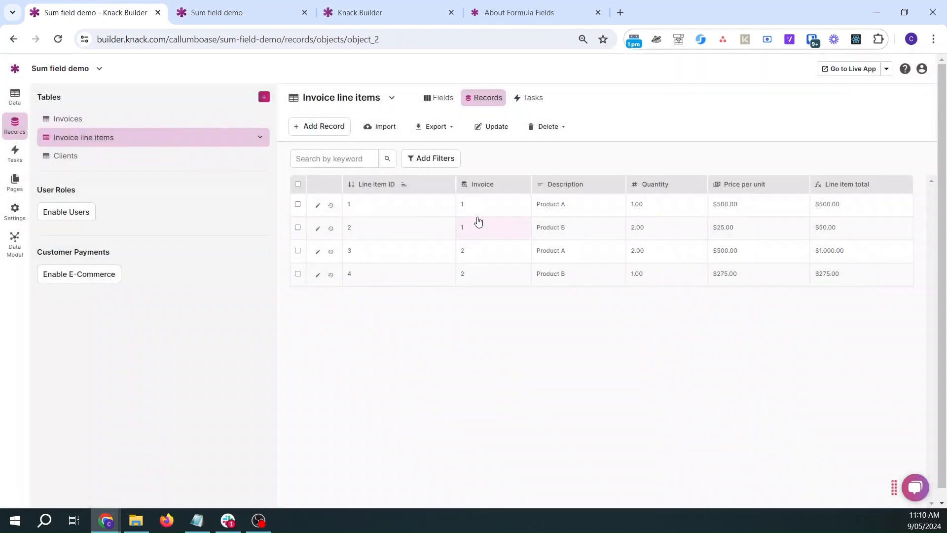
key(ctrl+plus)
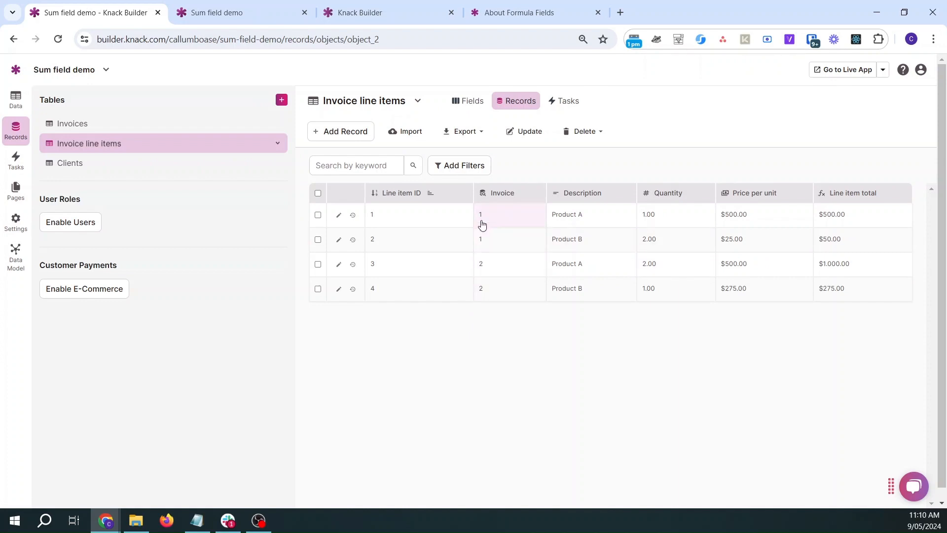
Open the Edit Invoice page in the builder and review its details, line items grid and add-line-item form
click(17, 193)
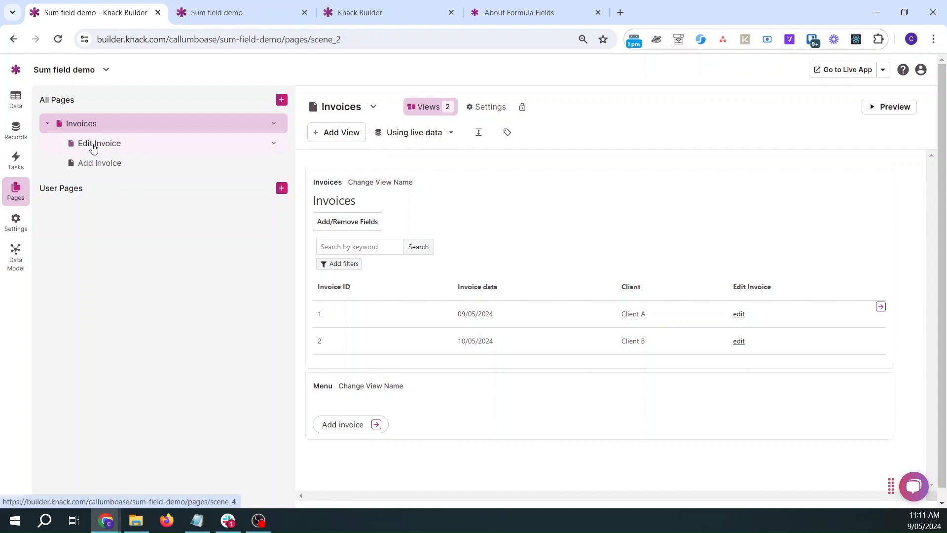
click(881, 307)
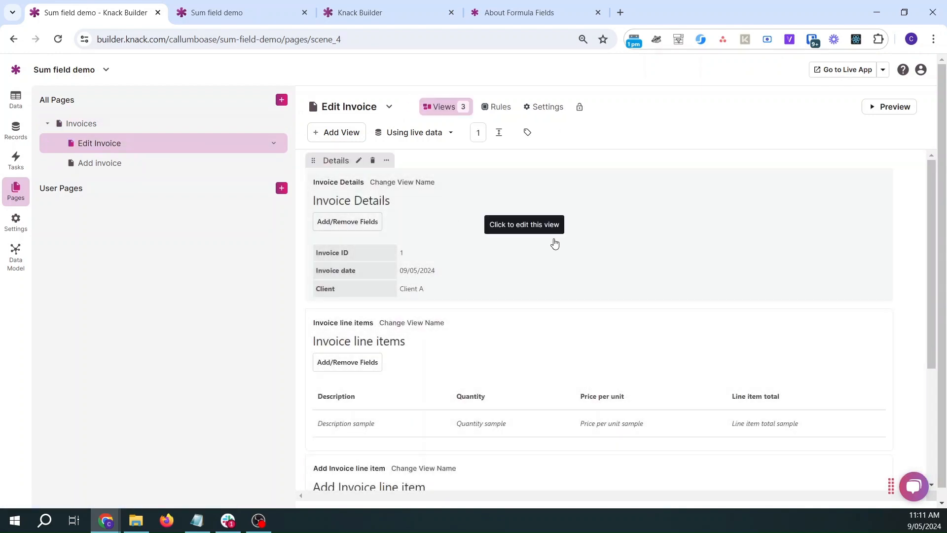
scroll(555, 243, down, 4)
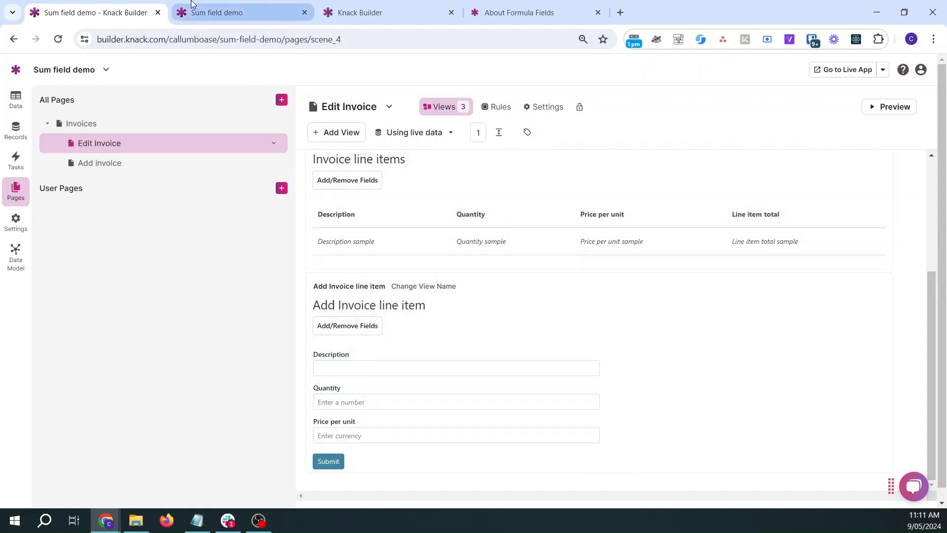
Add an invoice dated 21/05/2024 for Client A in the live app
click(218, 12)
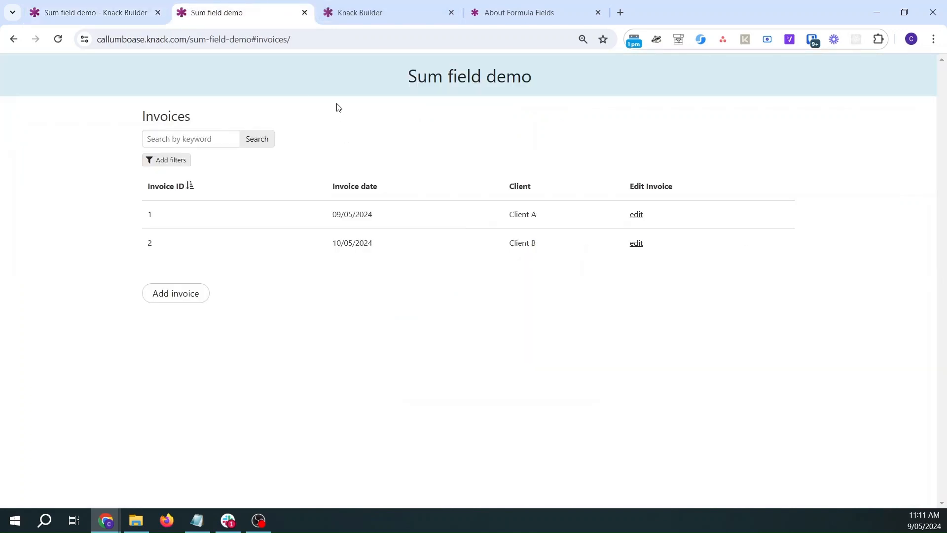
click(182, 294)
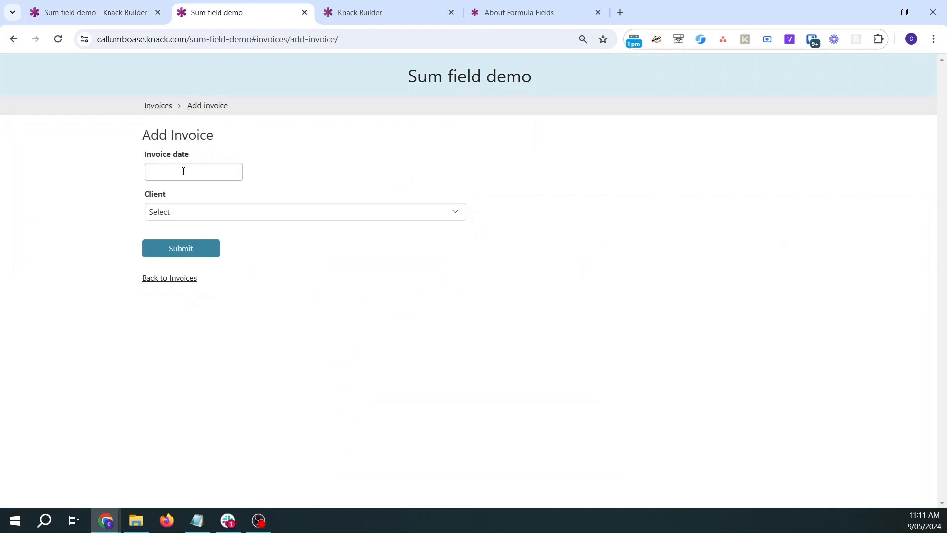
click(184, 169)
click(196, 270)
click(193, 212)
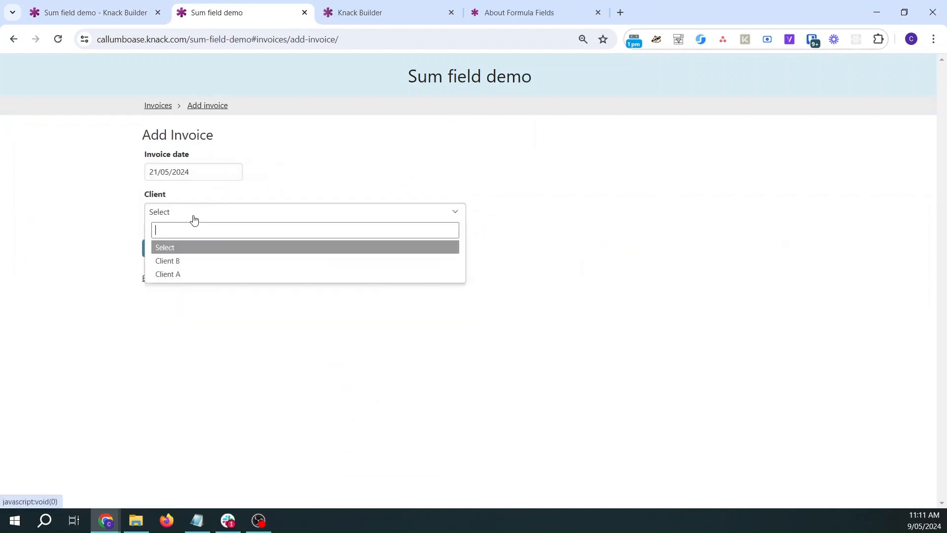
click(188, 273)
click(190, 250)
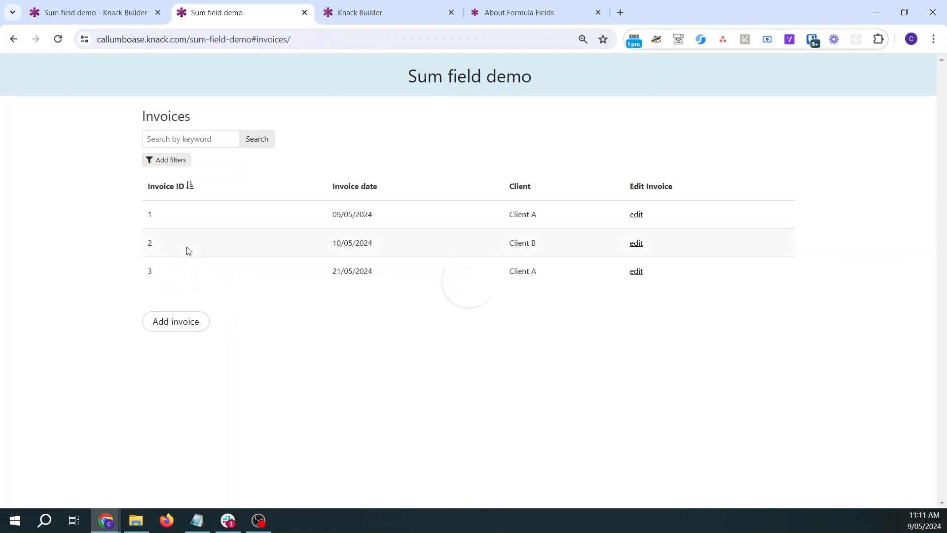
Open the new 21/05/2024 invoice for editing and add a line item for Product A, quantity 2, price per unit 55
click(637, 273)
scroll(261, 266, down, 1)
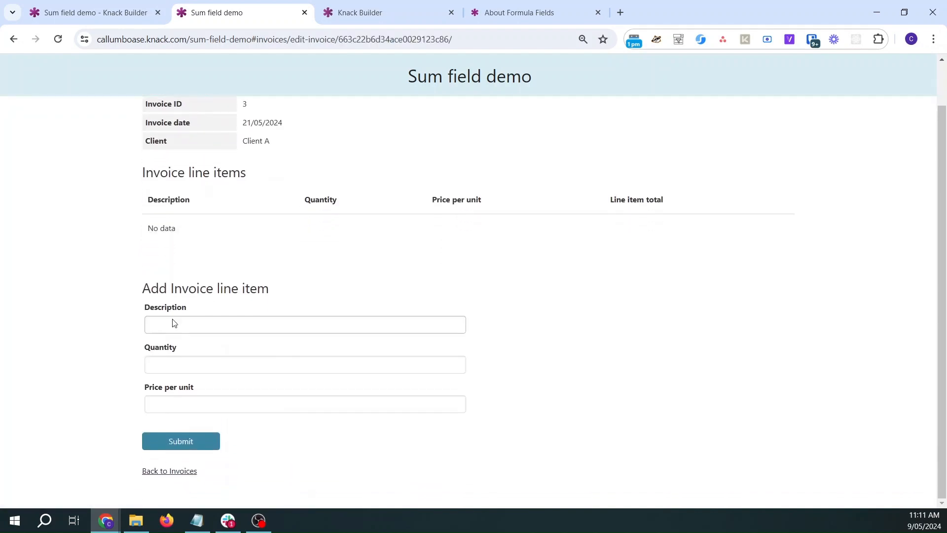
click(174, 330)
text(Product)
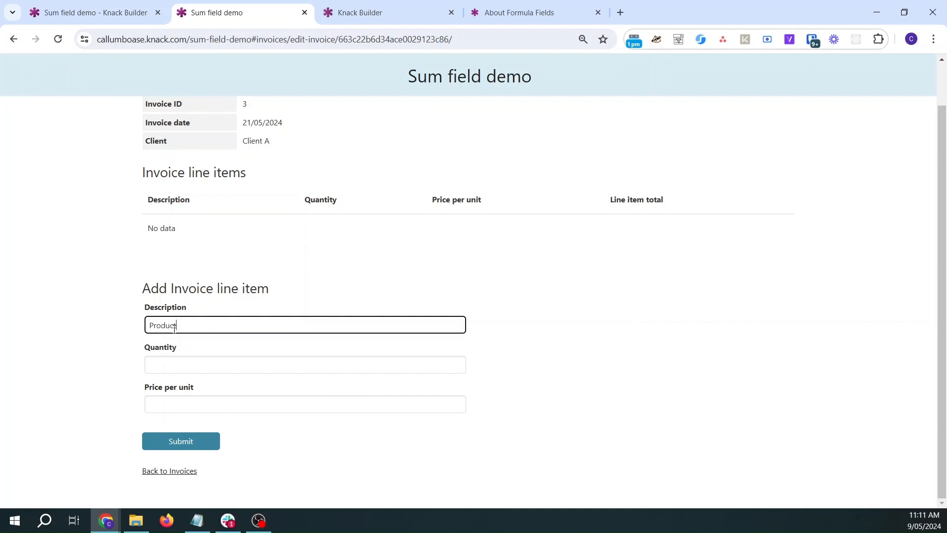
text( A)
key(Tab)
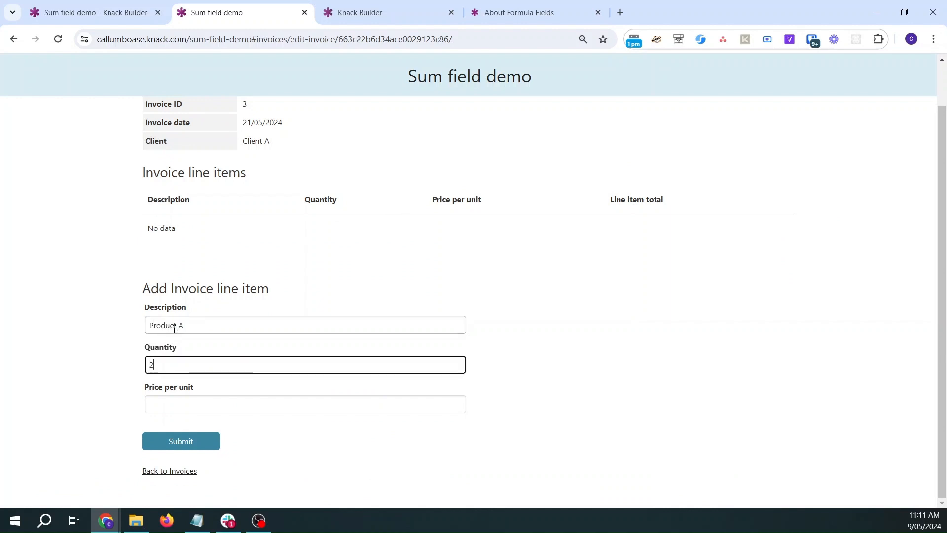
key(Tab)
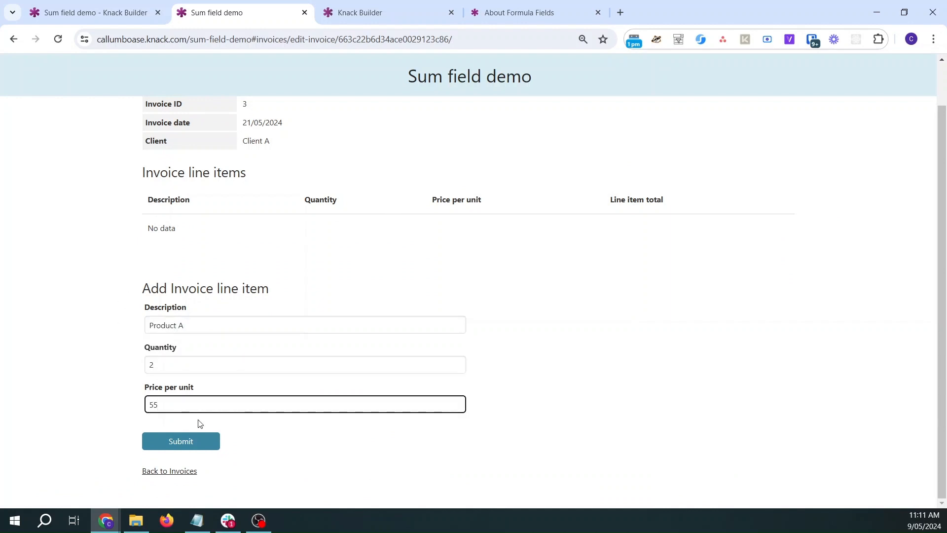
click(206, 441)
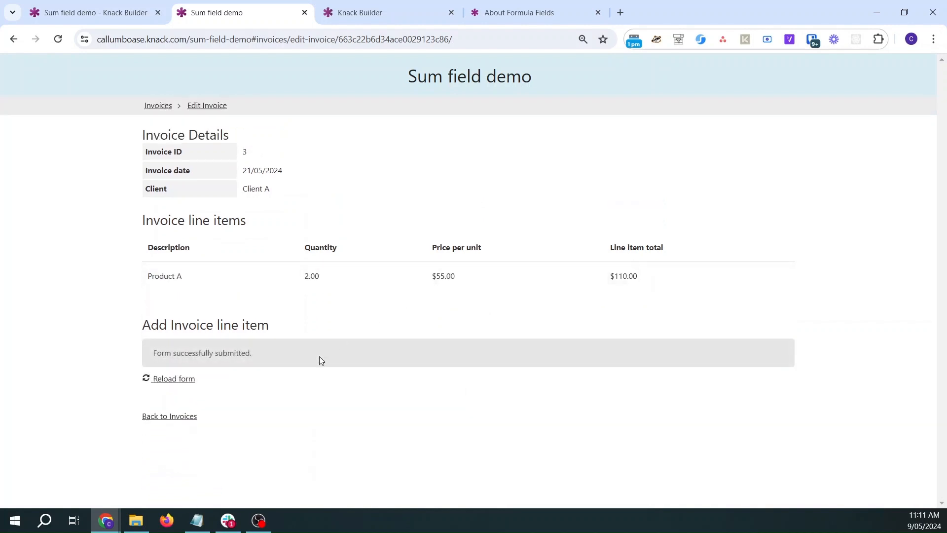
Add a second line item to the invoice for Product B, quantity 1, price per unit 100
click(175, 380)
click(201, 363)
text(Prod)
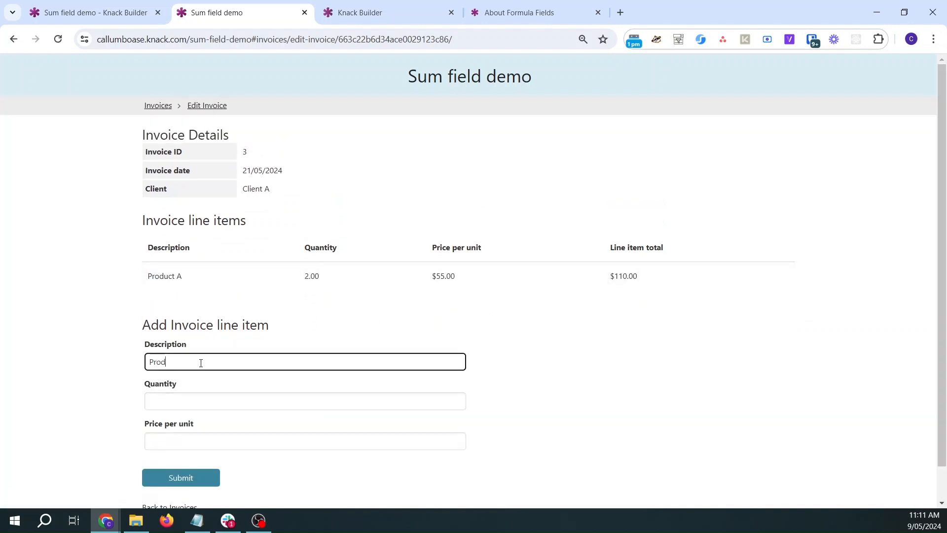
text(uct B)
key(Tab)
key(Tab)
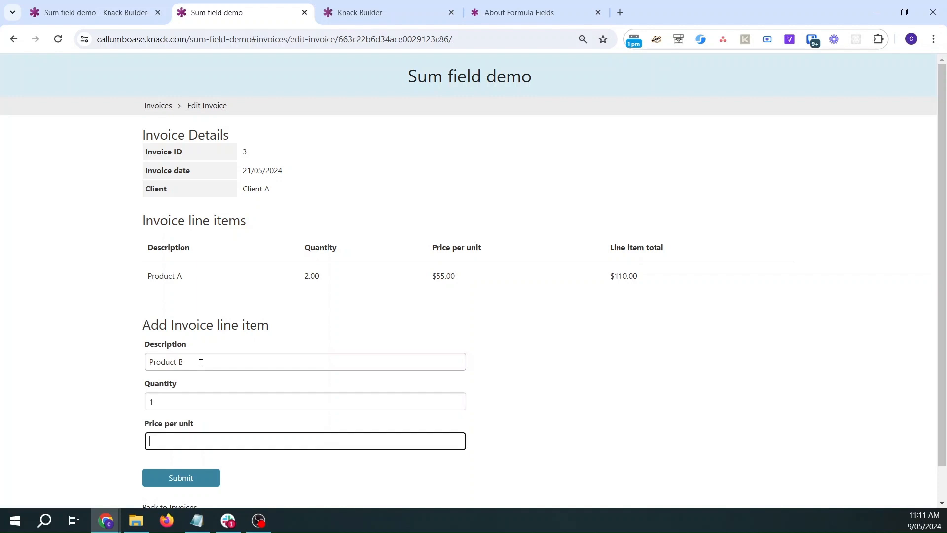
text(100)
click(197, 474)
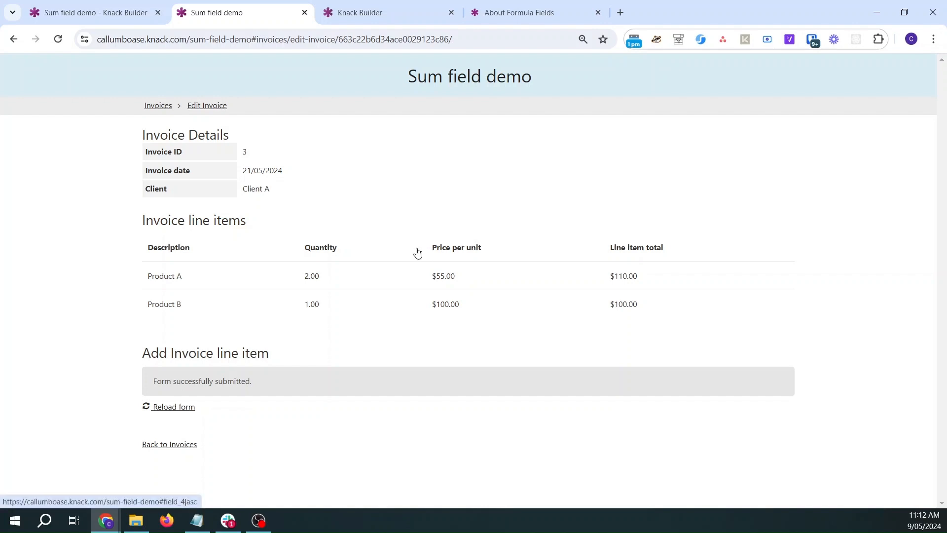
Review the field types that can be added to the Invoices table, then check the line item totals on the live invoice
click(134, 11)
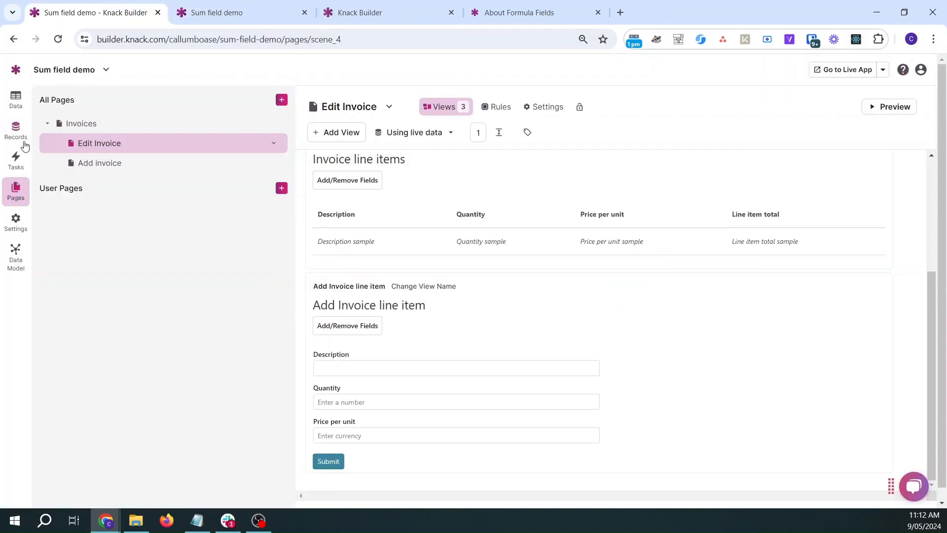
click(31, 105)
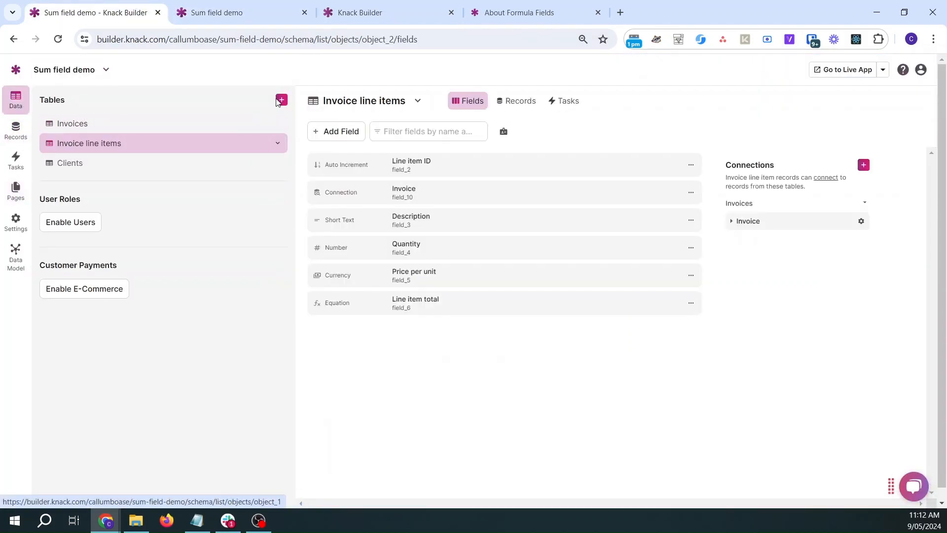
click(280, 100)
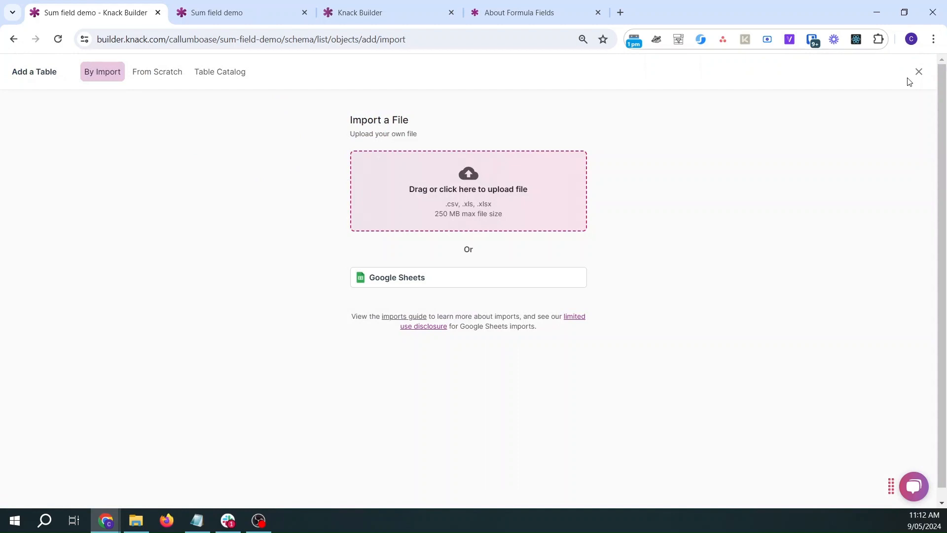
click(919, 73)
click(74, 123)
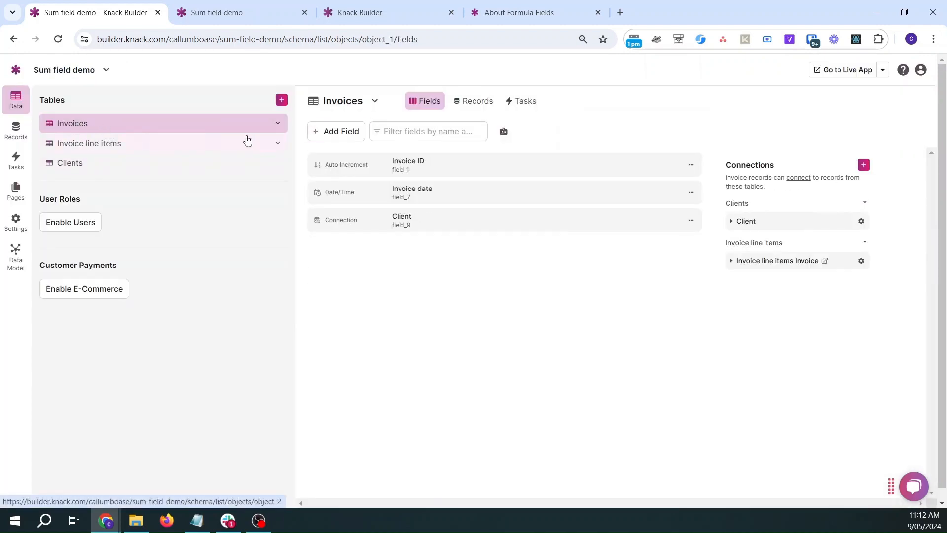
click(339, 131)
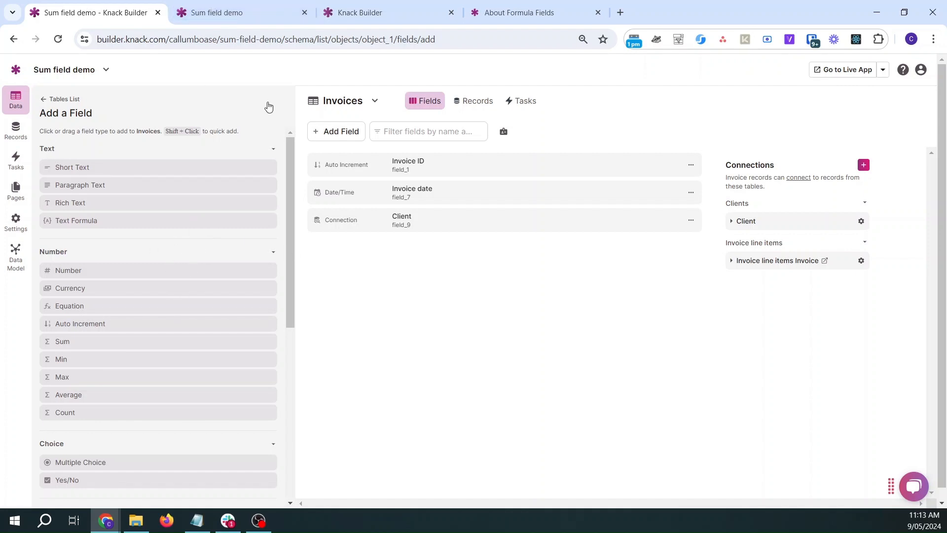
click(45, 99)
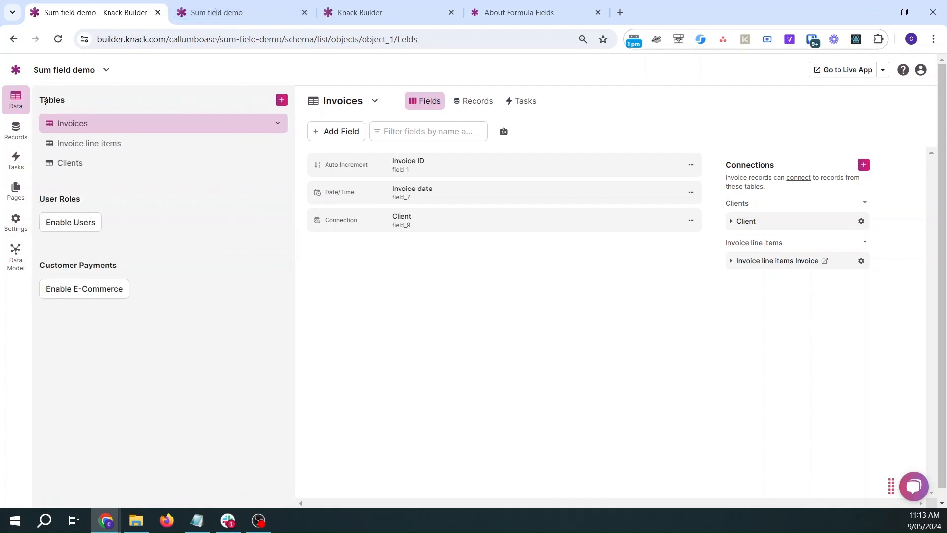
click(343, 131)
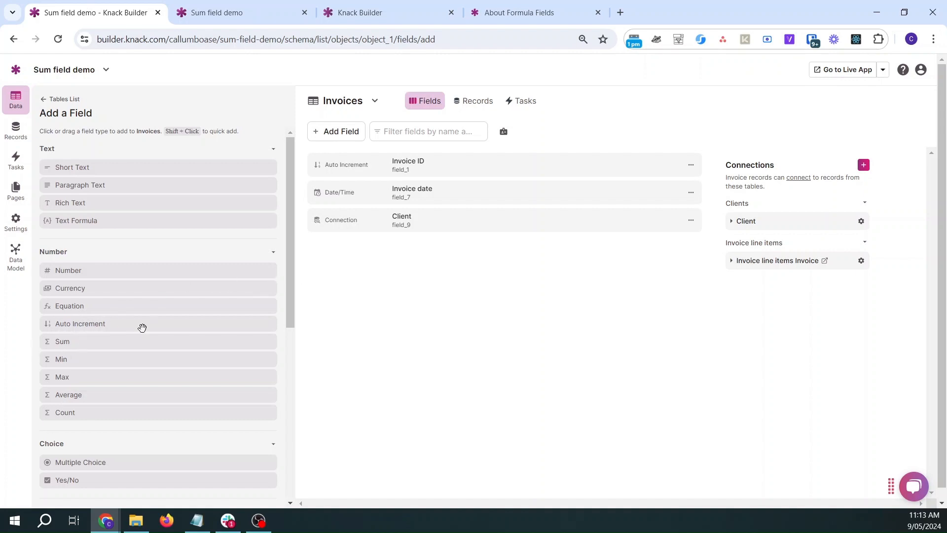
click(215, 4)
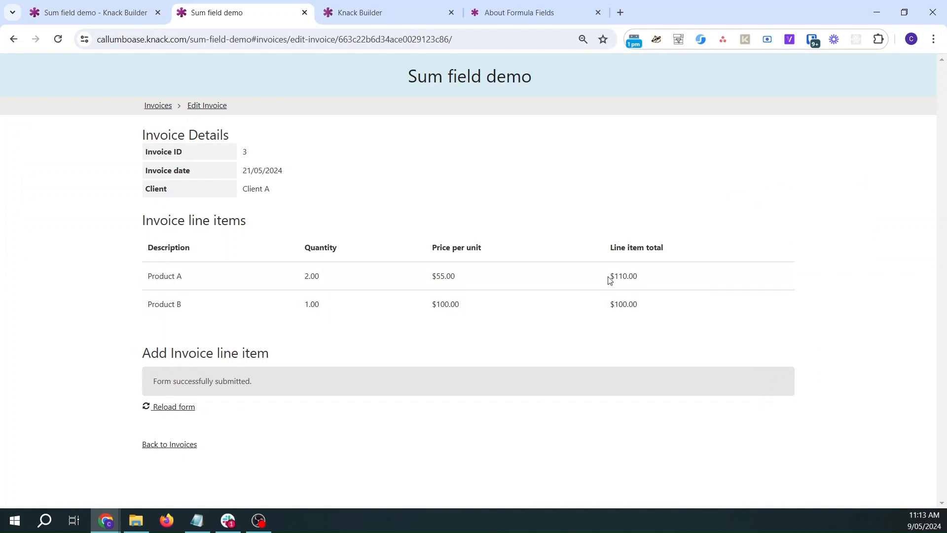
Add a Sum column summary labelled Total to the Edit Invoice page's line items grid, save it and reload the live invoice
click(150, 9)
click(16, 191)
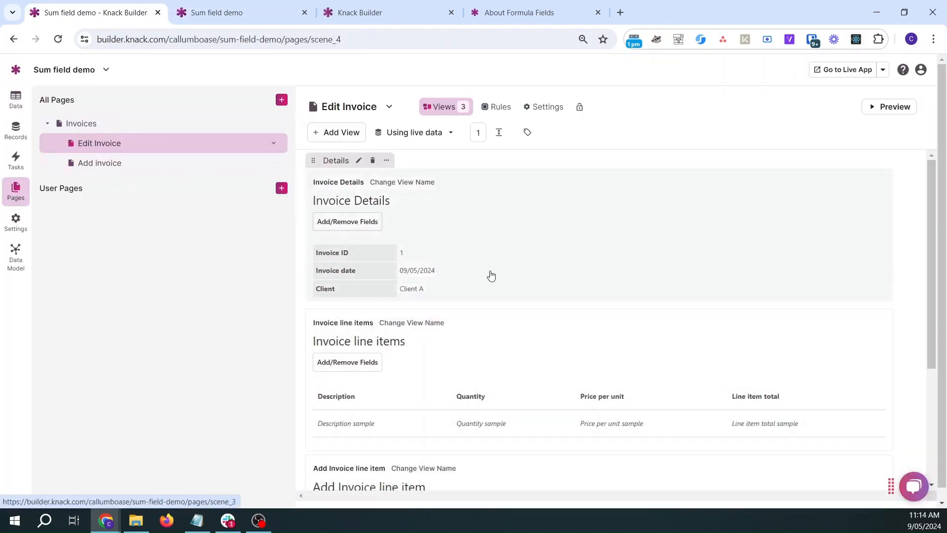
click(524, 368)
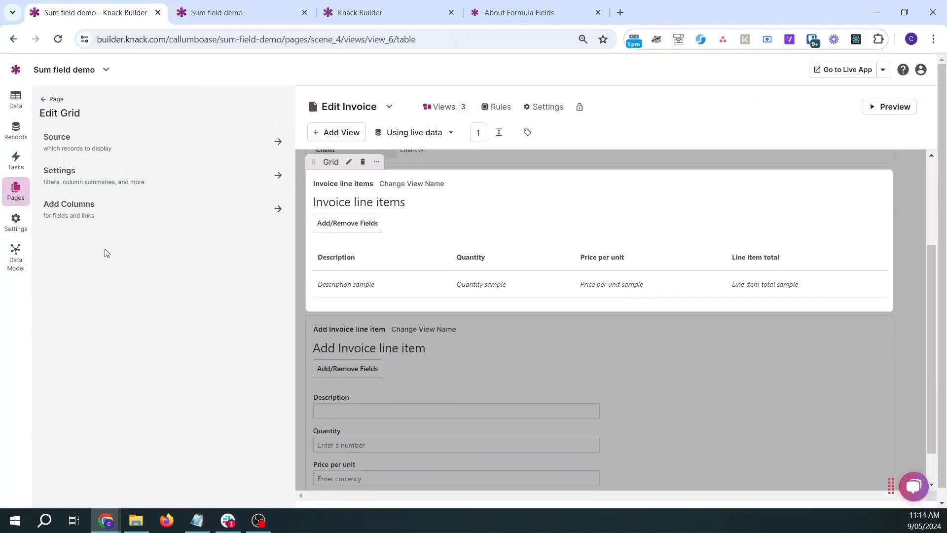
click(81, 203)
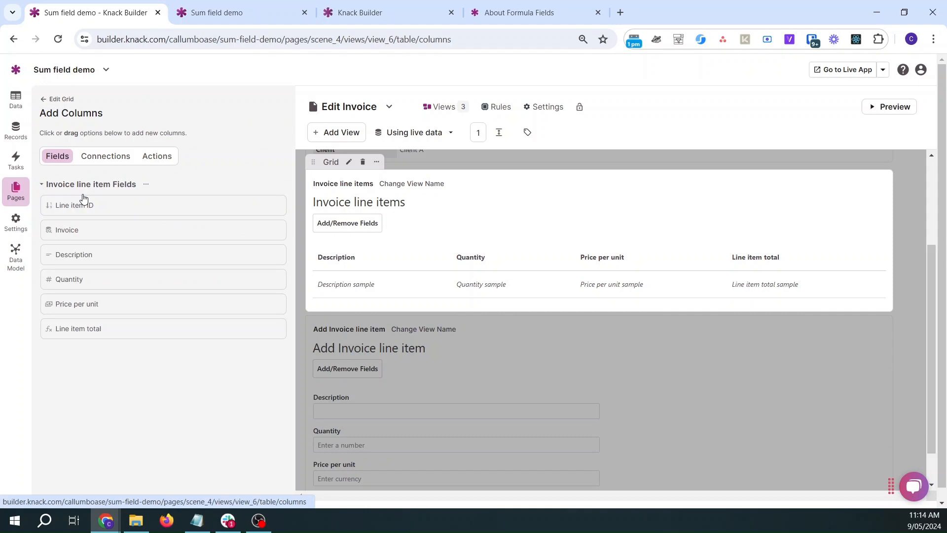
click(44, 100)
click(76, 172)
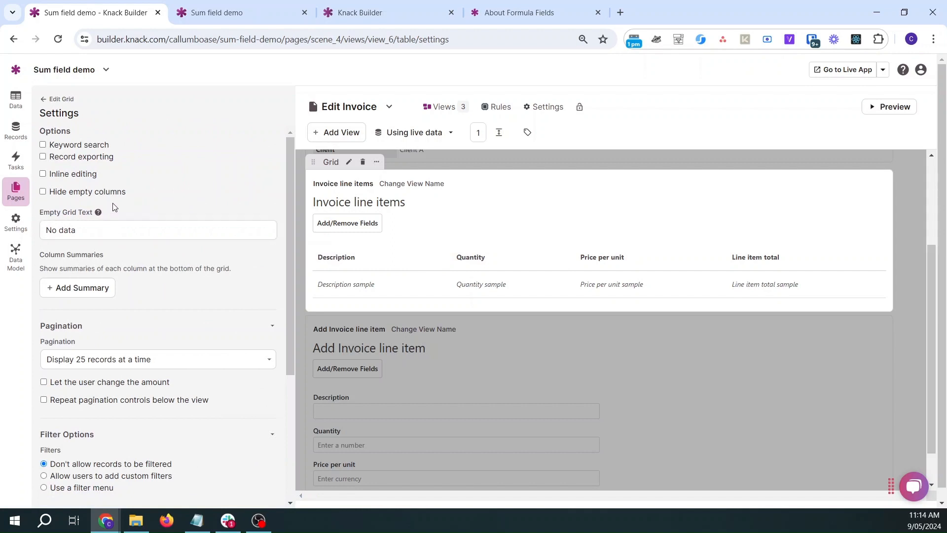
click(86, 287)
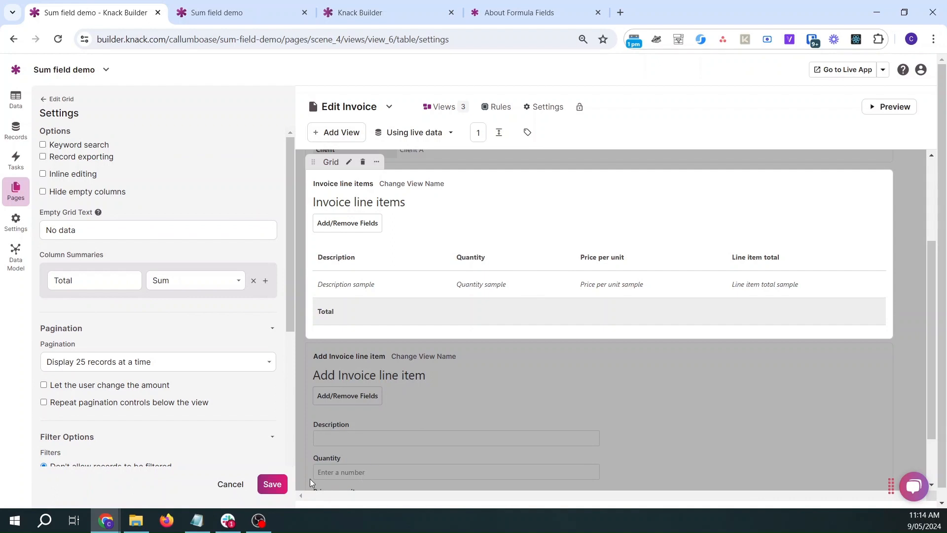
click(272, 484)
click(231, 12)
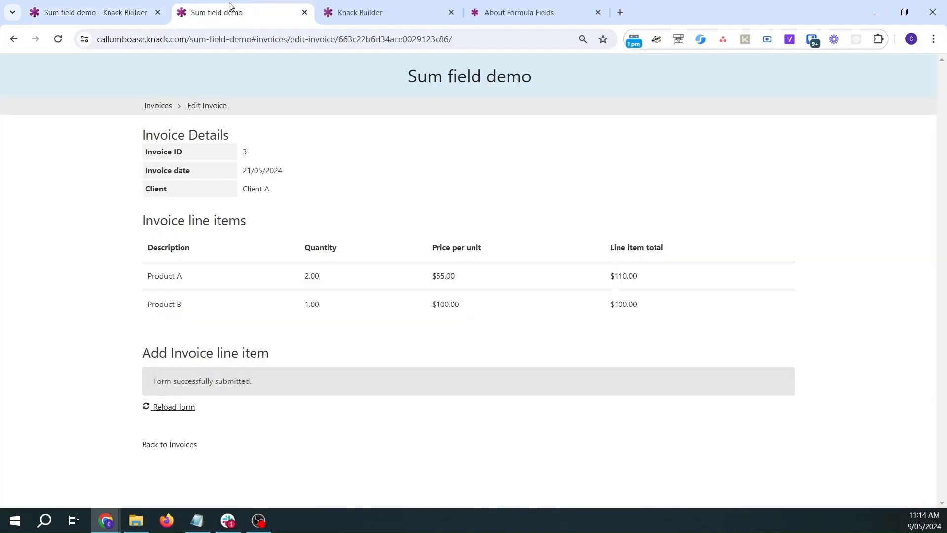
click(59, 37)
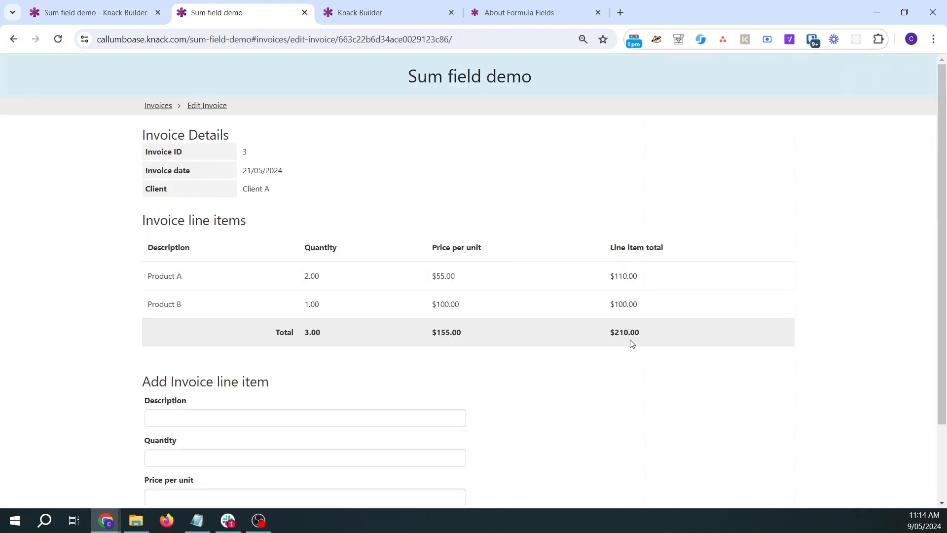
In the Edit Invoice page's line items grid, set Allow Summary to No for the Quantity column
drag(640, 338, 612, 342)
drag(458, 335, 307, 334)
click(135, 14)
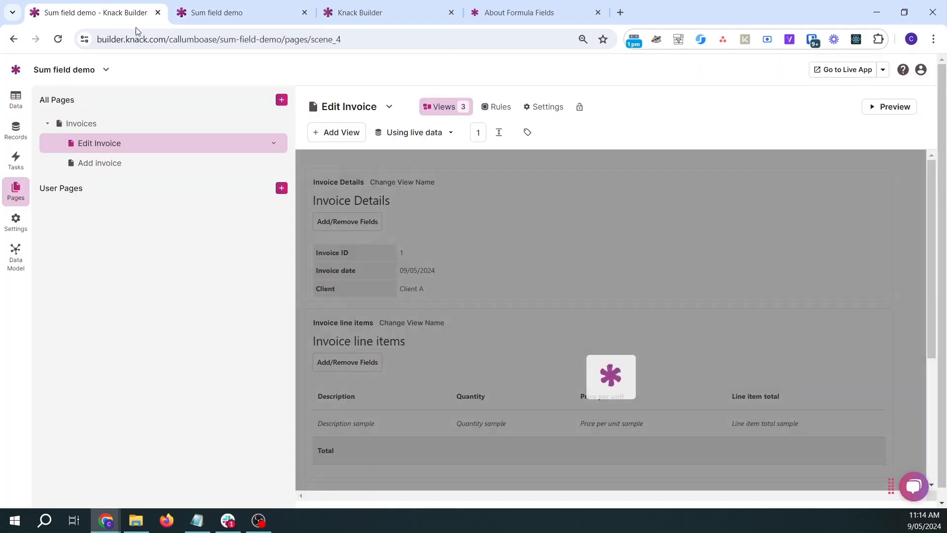
click(493, 405)
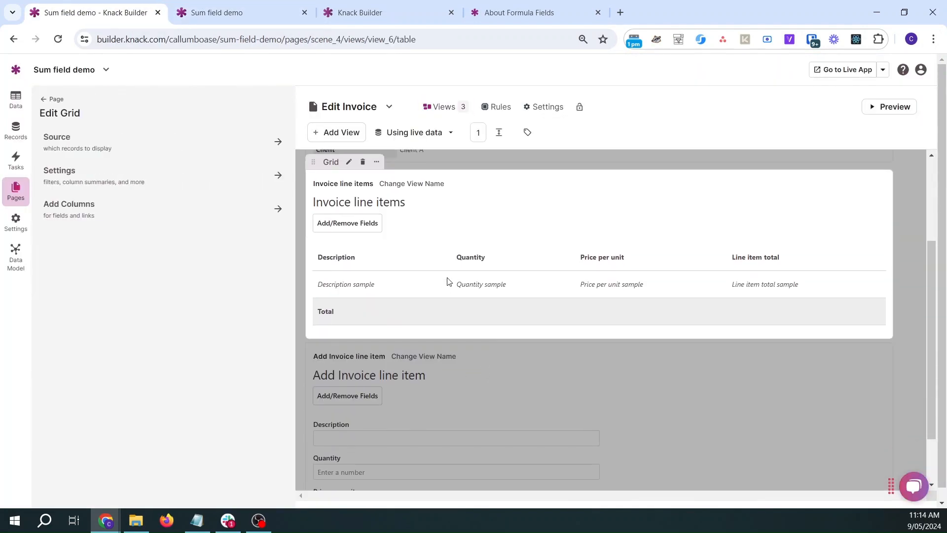
click(478, 256)
click(138, 244)
click(107, 270)
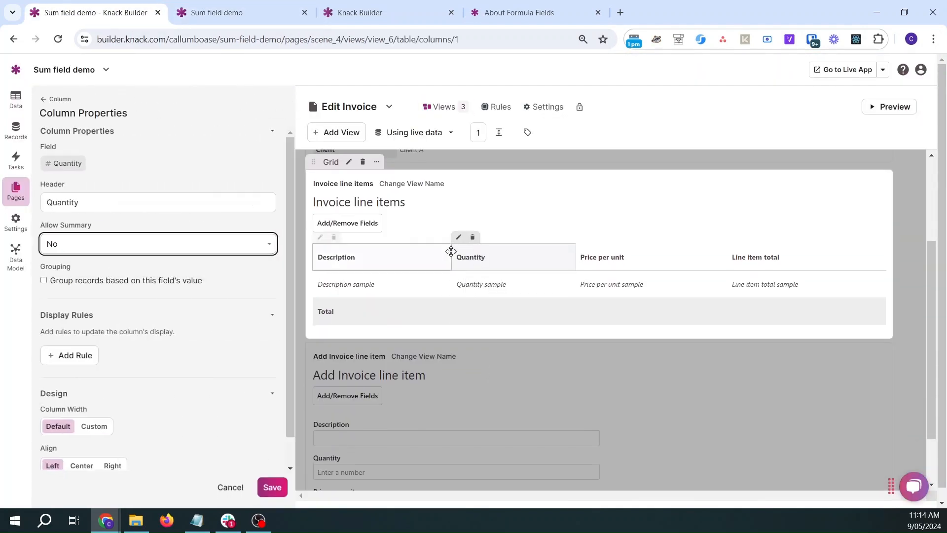
Set Allow Summary to No for the Price per unit column, save the grid and reload the live invoice
click(626, 254)
click(86, 248)
click(81, 268)
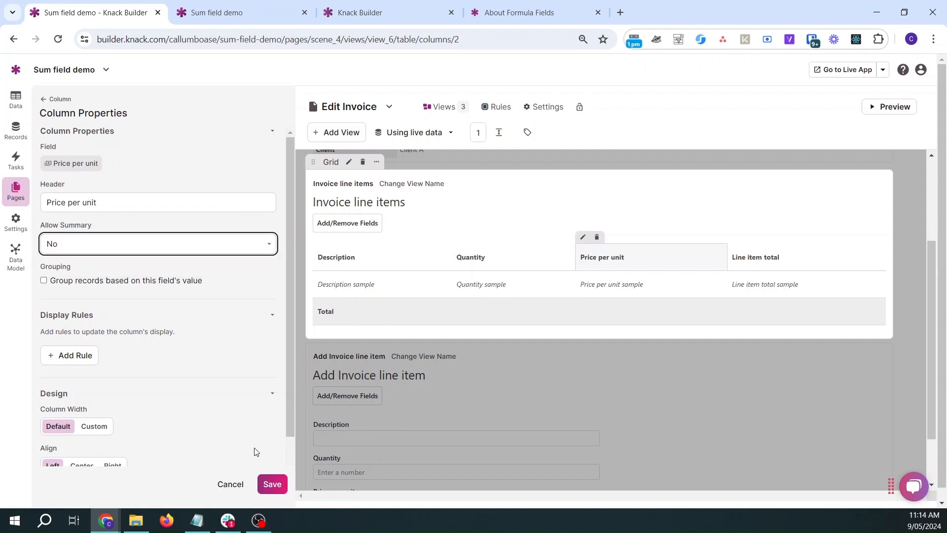
click(272, 483)
click(229, 6)
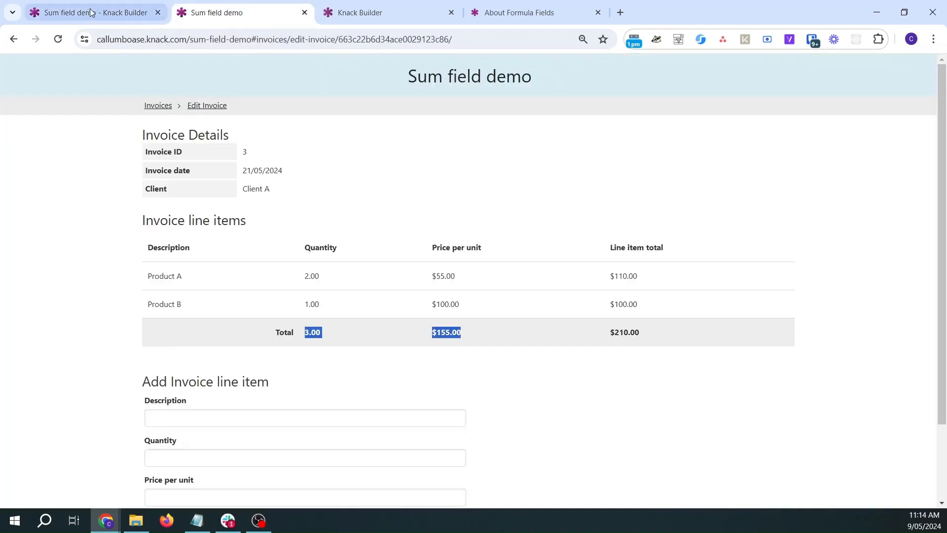
key(F5)
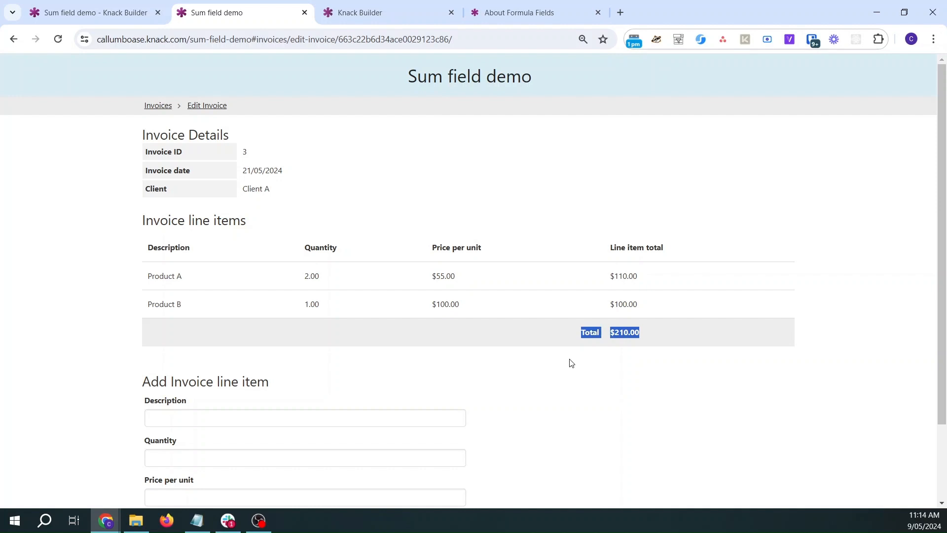
Return the live app to the invoices list, then start a new Sum field named "Total value" in the Invoices table
click(157, 105)
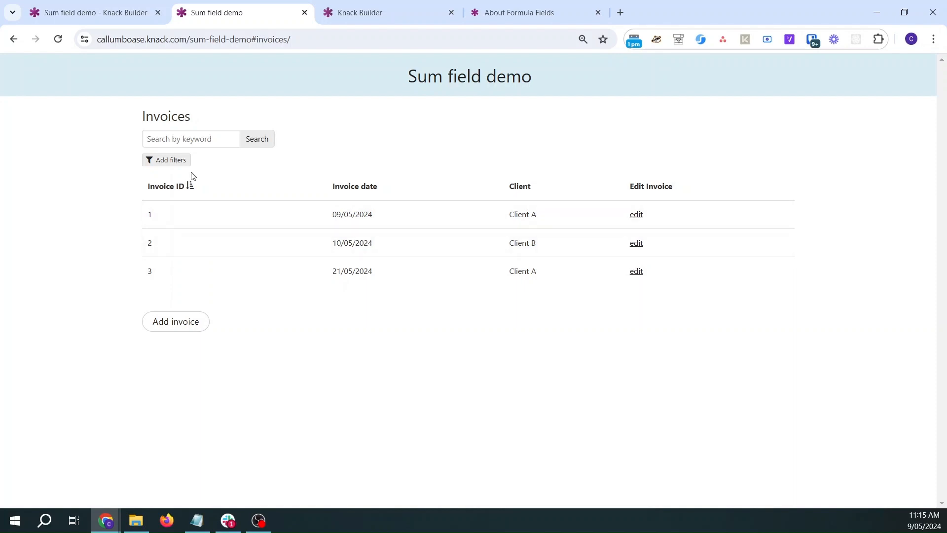
click(46, 6)
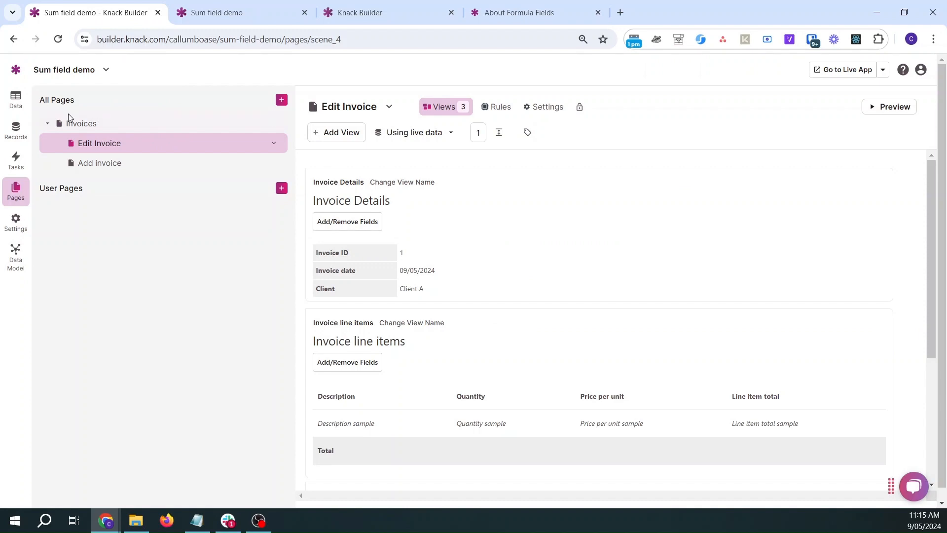
click(16, 99)
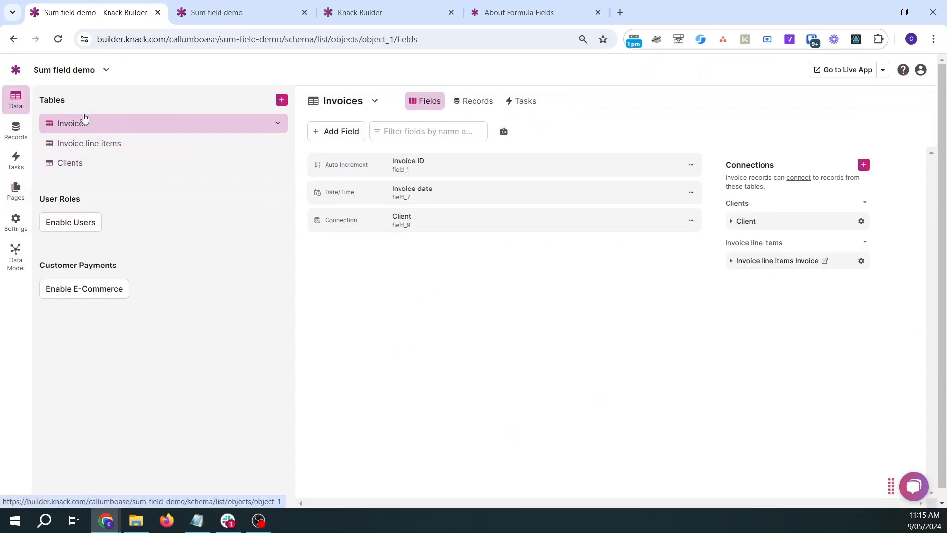
click(328, 134)
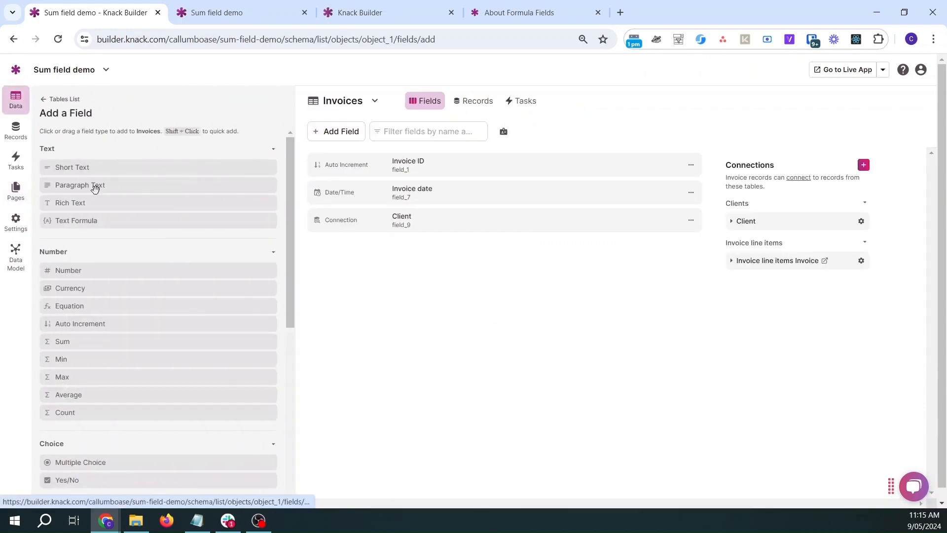
click(80, 340)
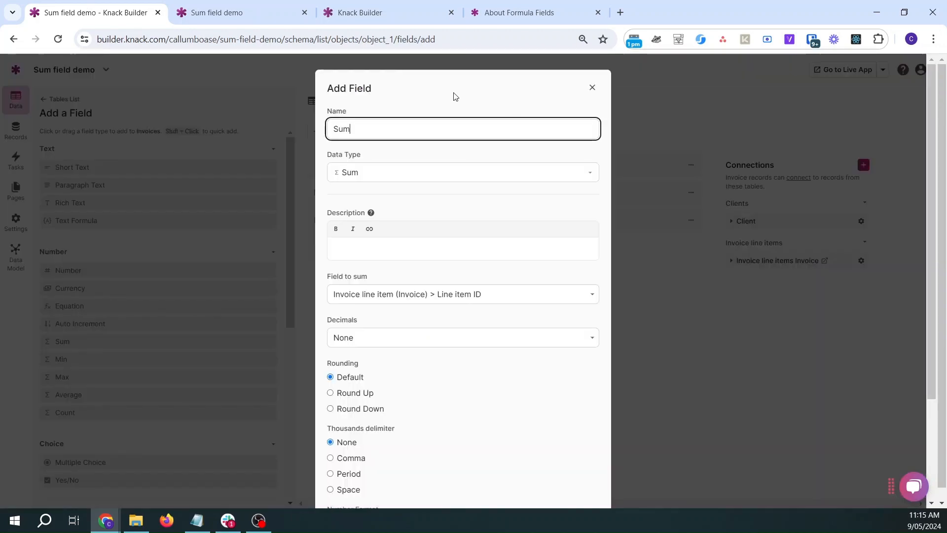
key(BackSpace)
key(BackSpace)
key(BackSpace)
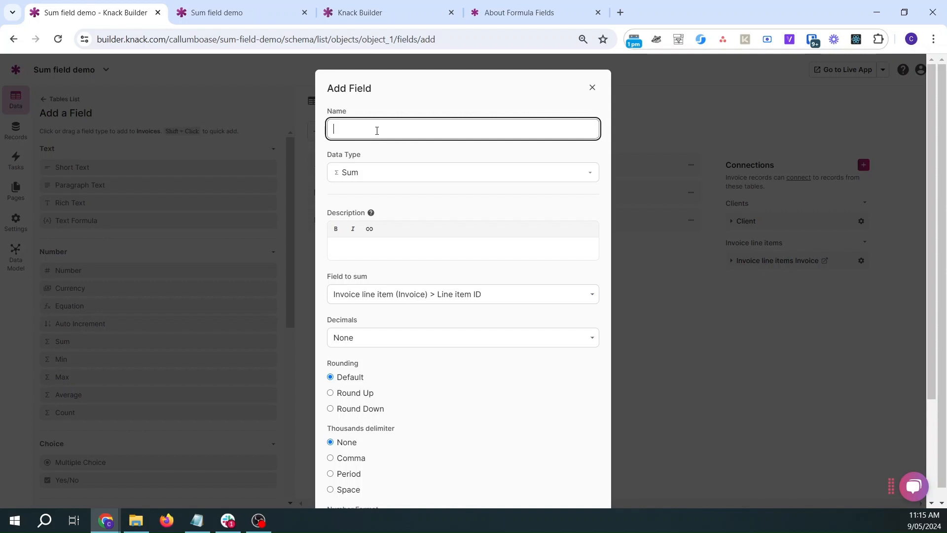
text(Total value)
click(274, 5)
click(87, 10)
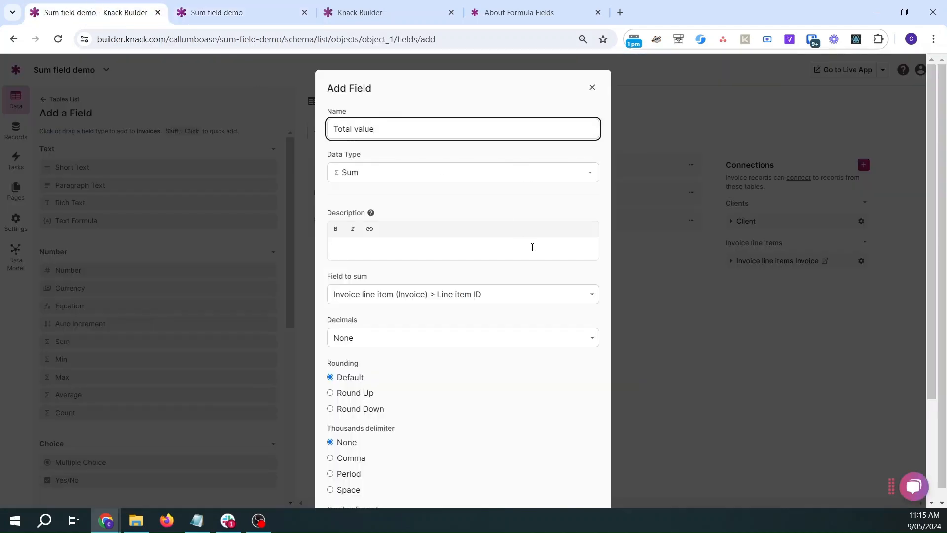
Set the new Sum field's decimals to Period and its number format to $, then add the field
scroll(407, 250, down, 3)
click(351, 215)
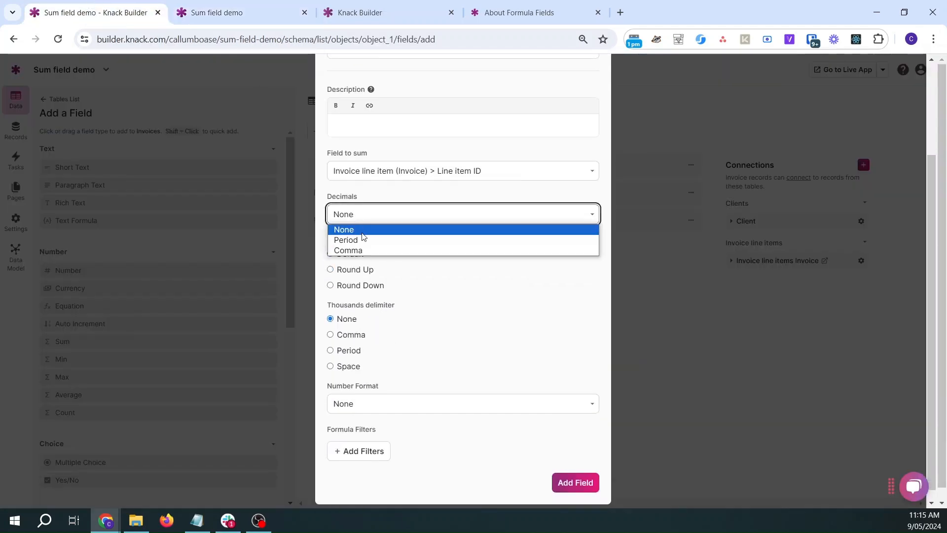
click(361, 239)
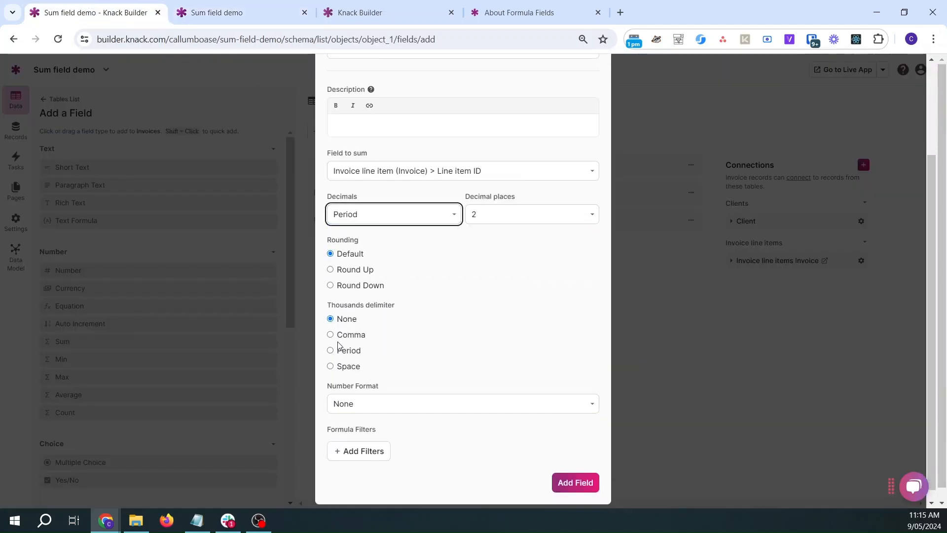
click(355, 404)
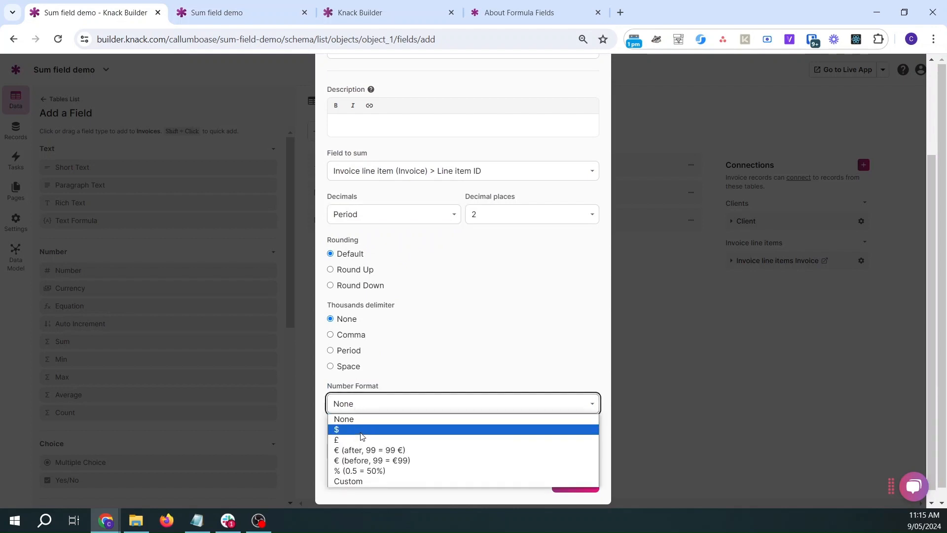
click(361, 430)
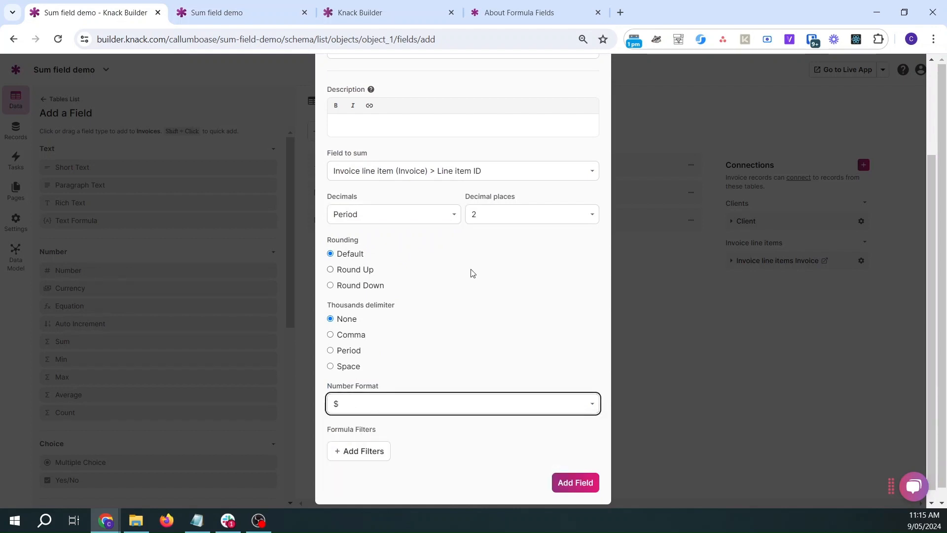
click(573, 486)
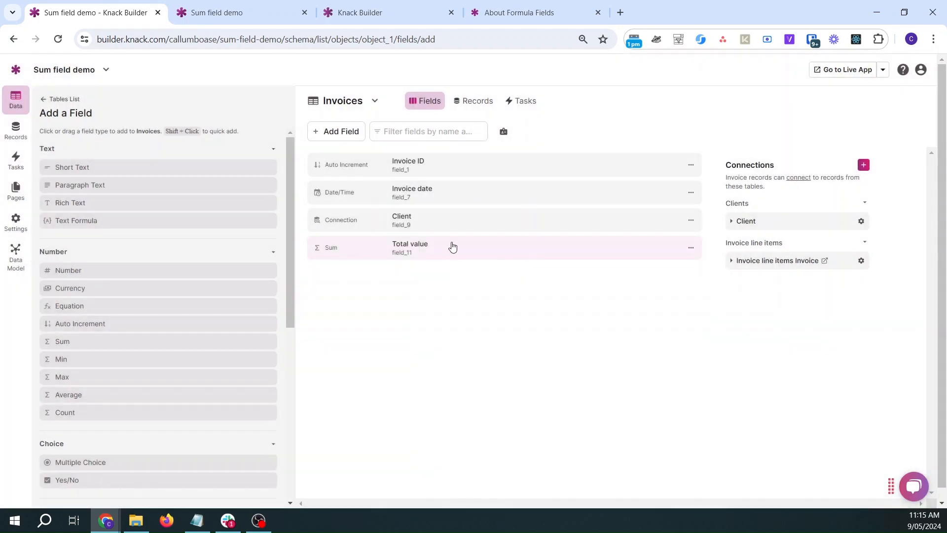
Change the Total value field to sum Invoice line item (Invoice) > Line item total and update the field
click(455, 250)
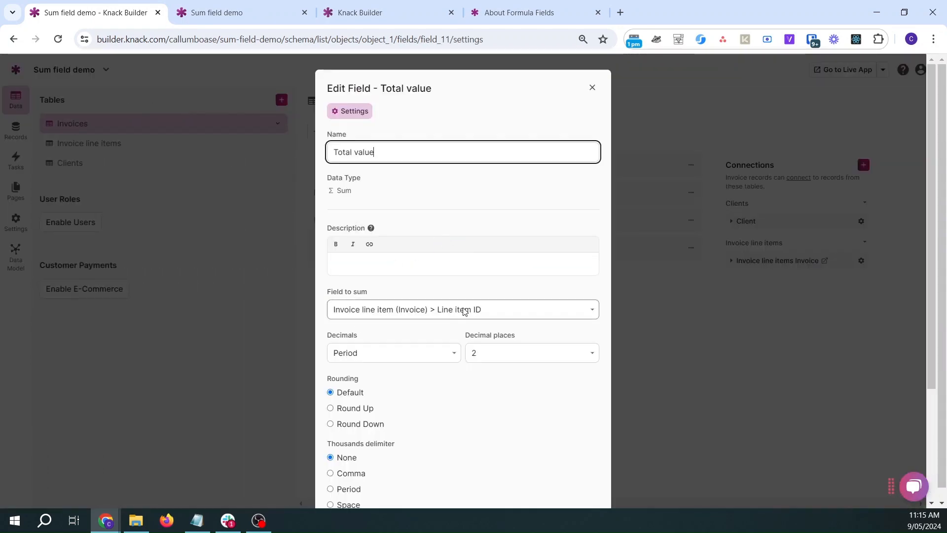
click(497, 316)
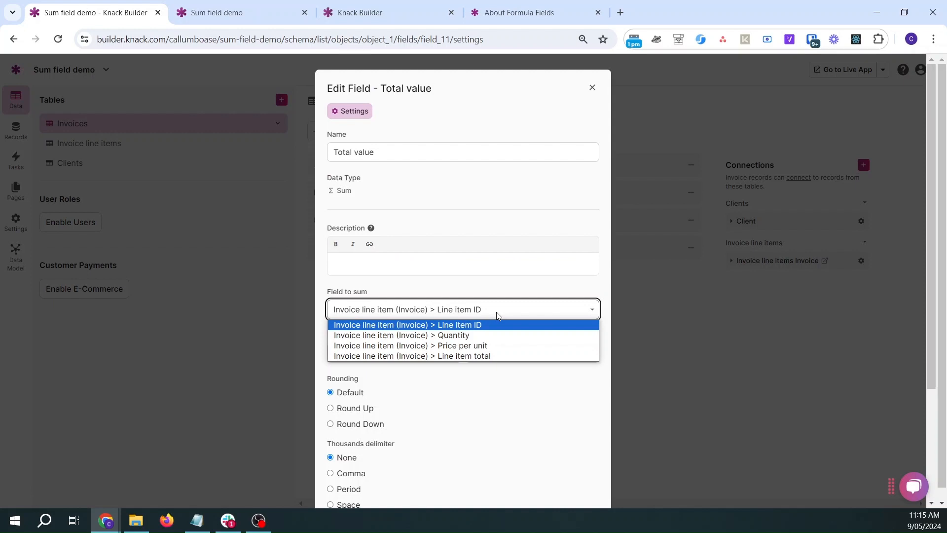
click(482, 356)
scroll(510, 211, down, 3)
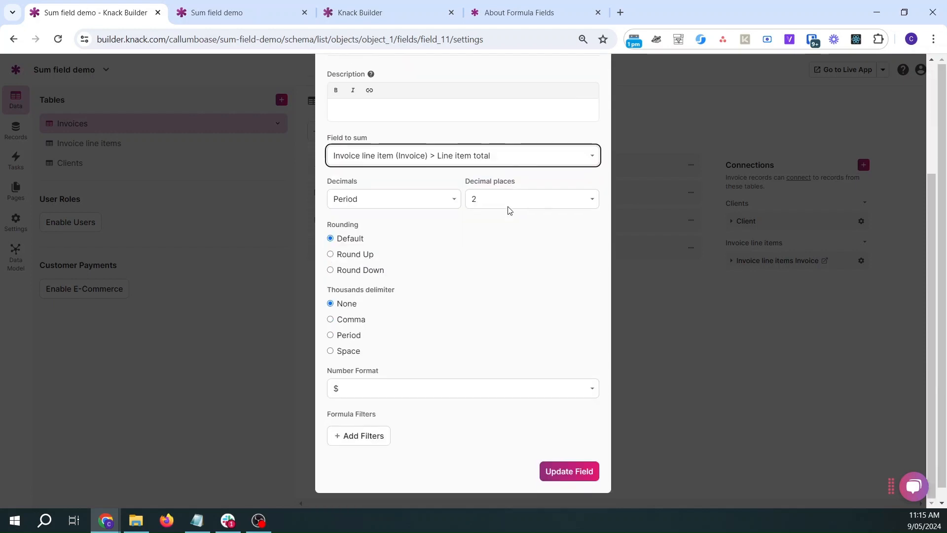
click(586, 472)
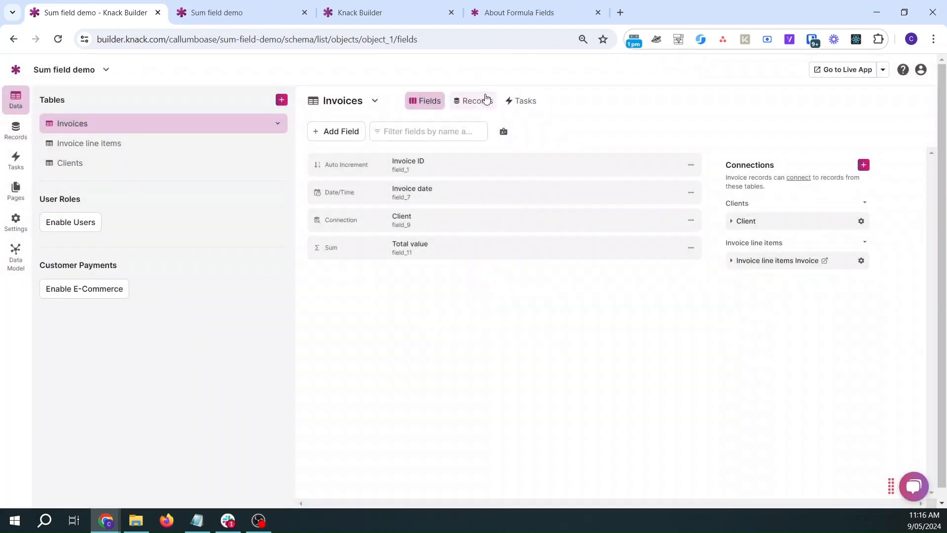
Check the Total value column in the Invoices records against the Invoice line items records
click(476, 102)
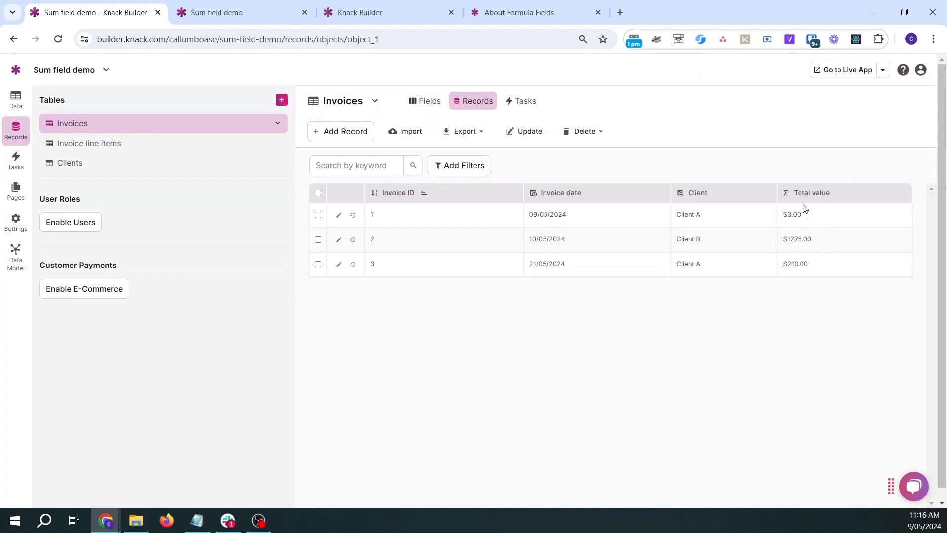
click(84, 143)
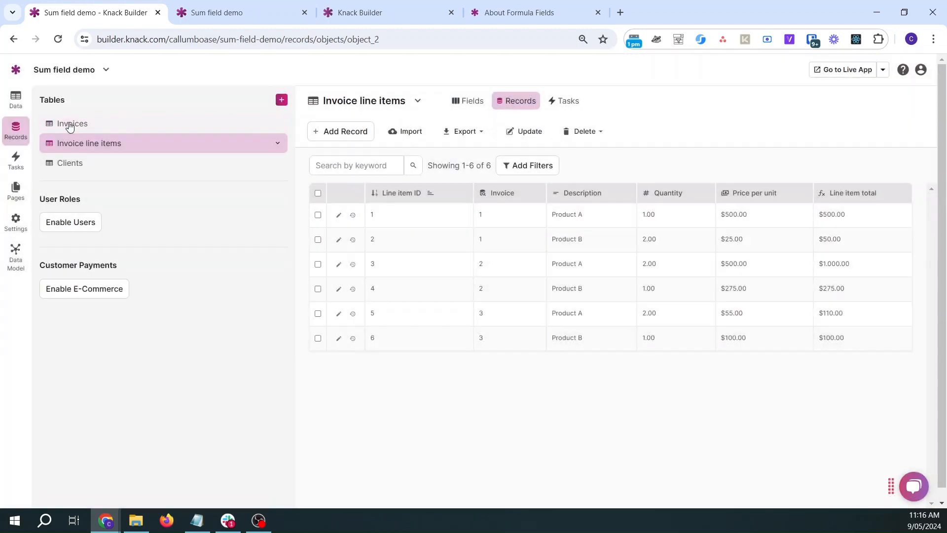
click(70, 124)
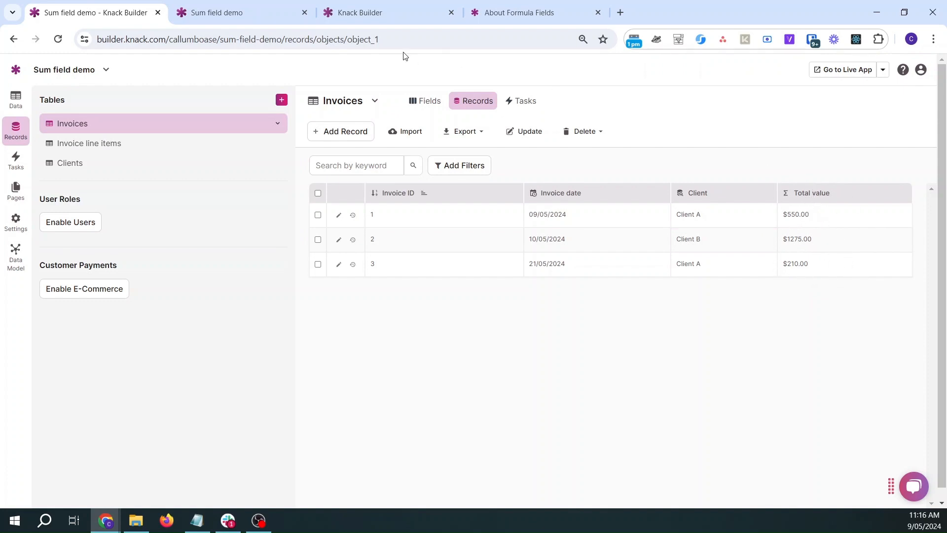
Add a Total value column between Client and Edit Invoice in the Invoices page grid, save it and reload the live invoices list
click(22, 197)
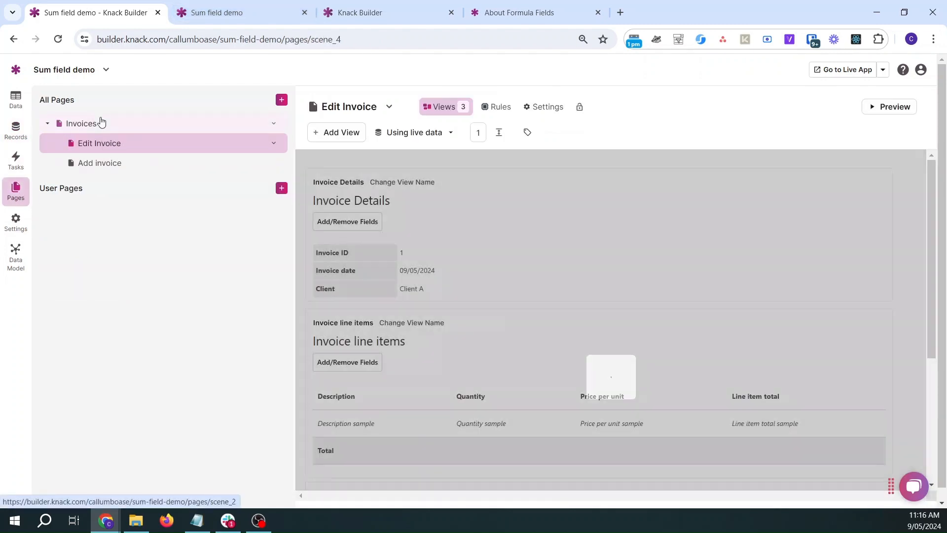
click(99, 124)
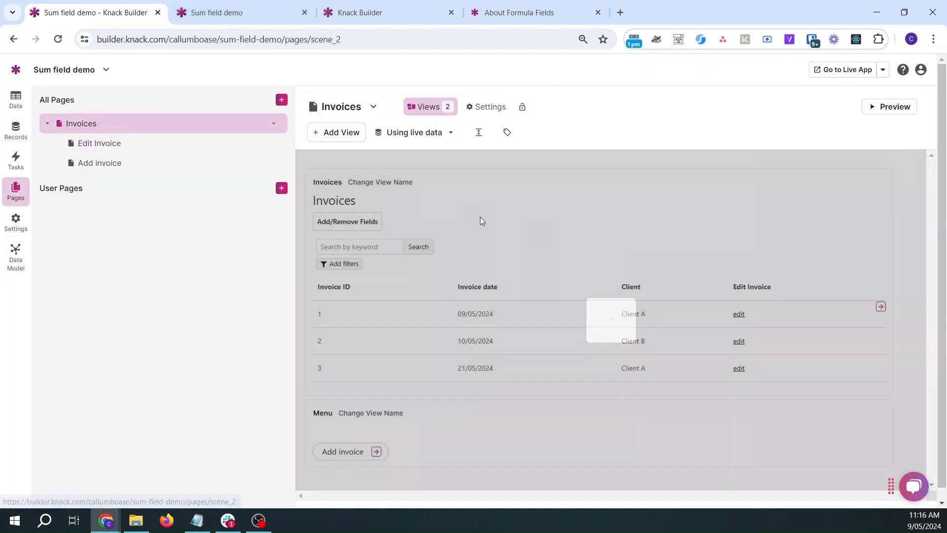
click(482, 221)
click(144, 211)
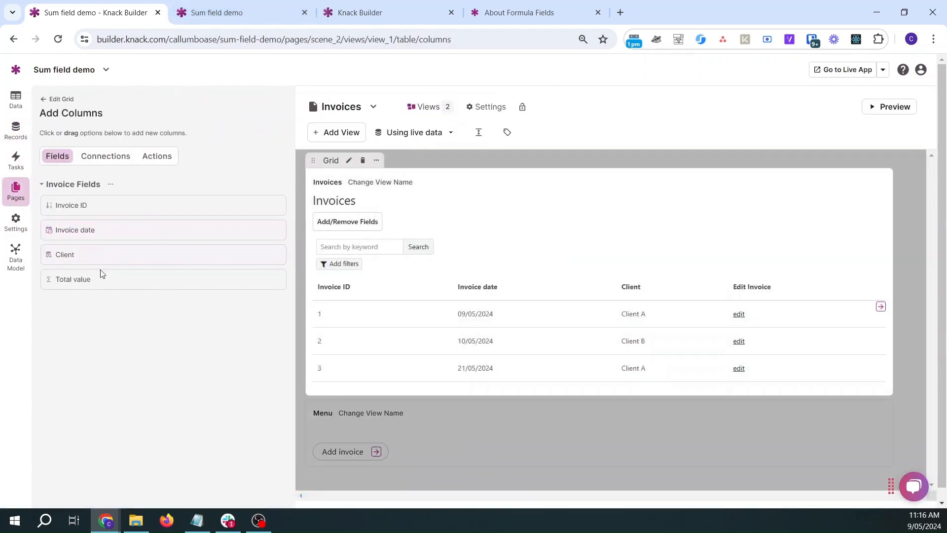
drag(102, 273, 712, 285)
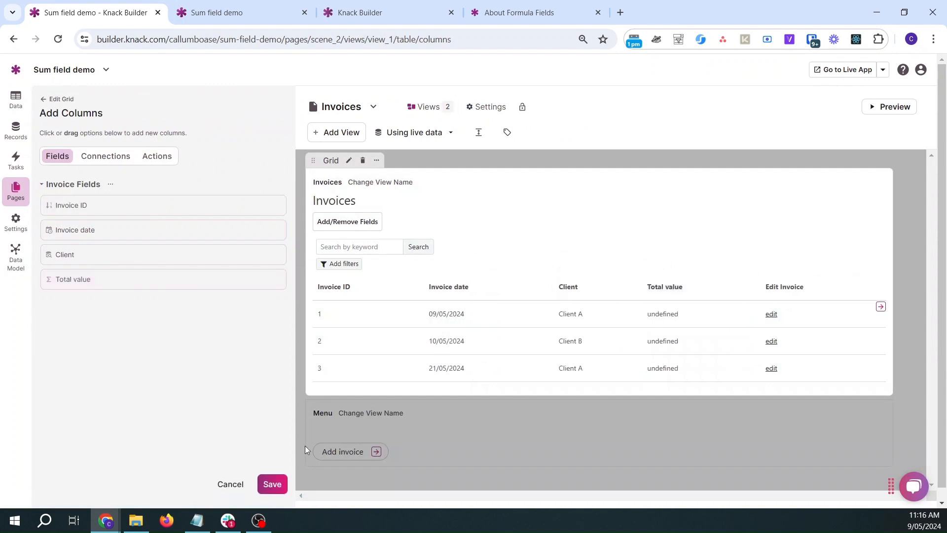
click(272, 484)
click(217, 12)
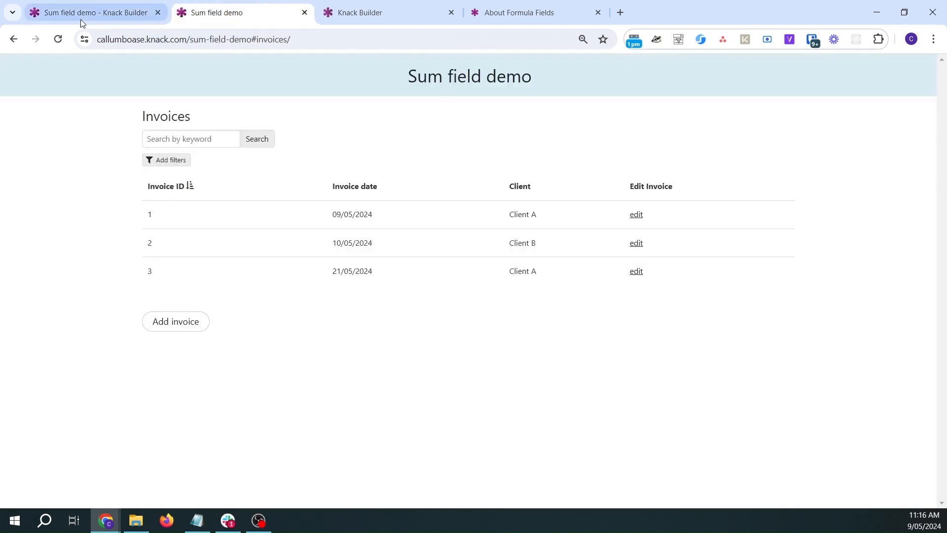
click(59, 35)
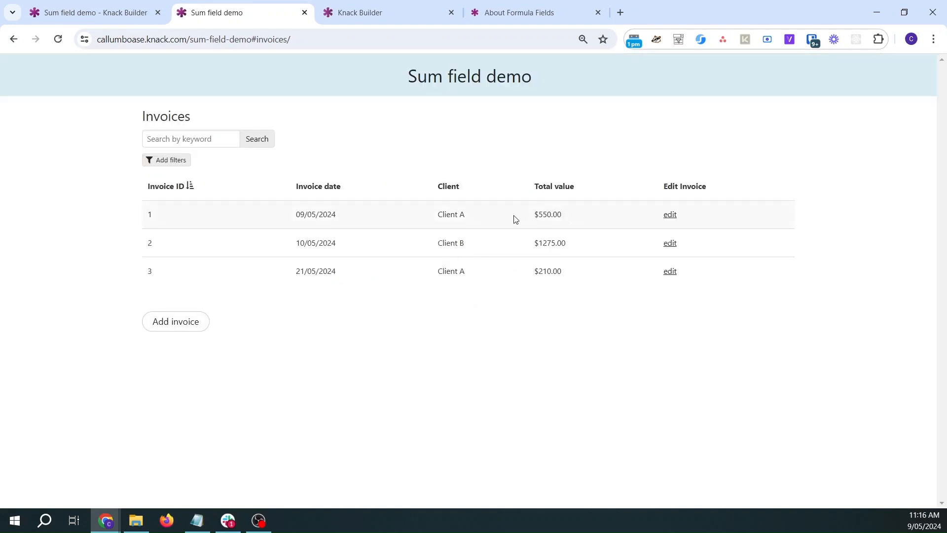
Compare invoice 2's Total value in the live invoices list with the line item total on its edit page
click(666, 246)
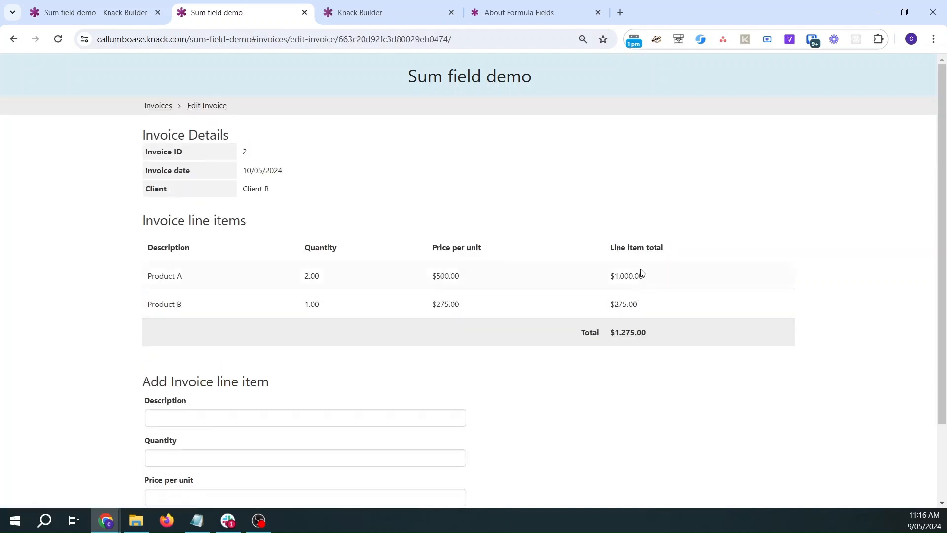
click(148, 106)
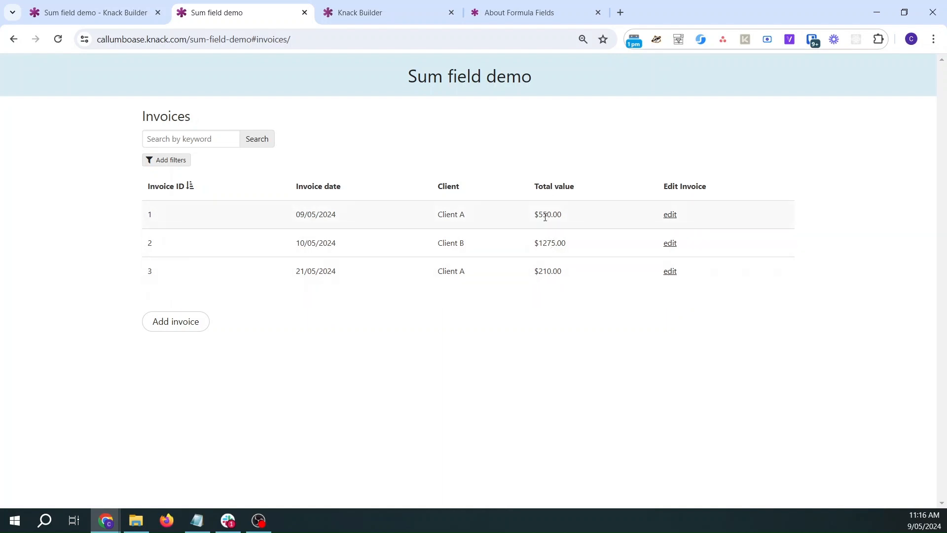
click(670, 244)
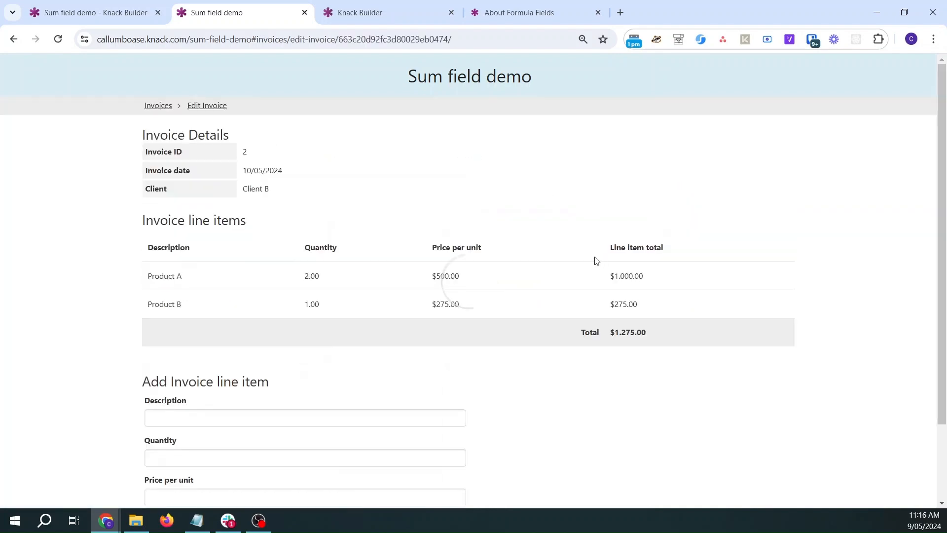
drag(643, 336, 604, 338)
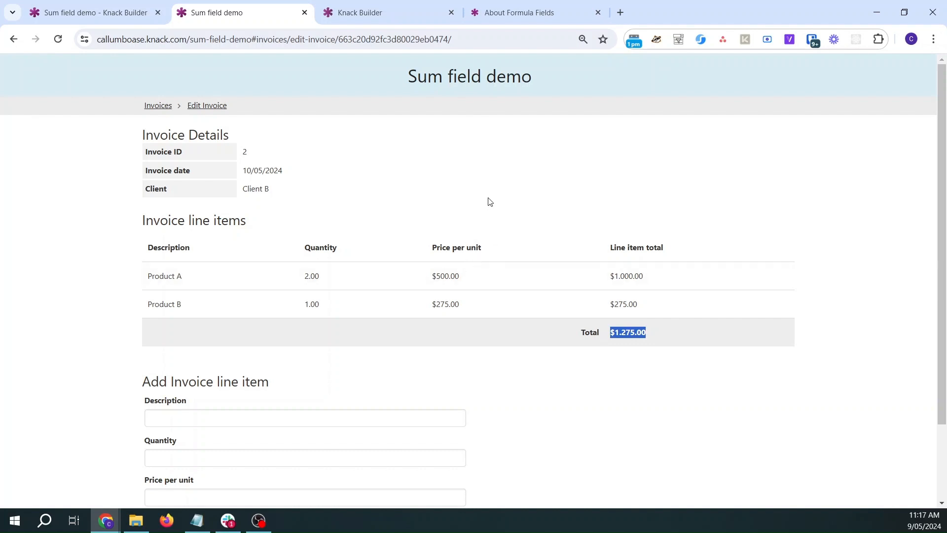
Return to the live invoices list and review the Total value of each invoice
click(154, 106)
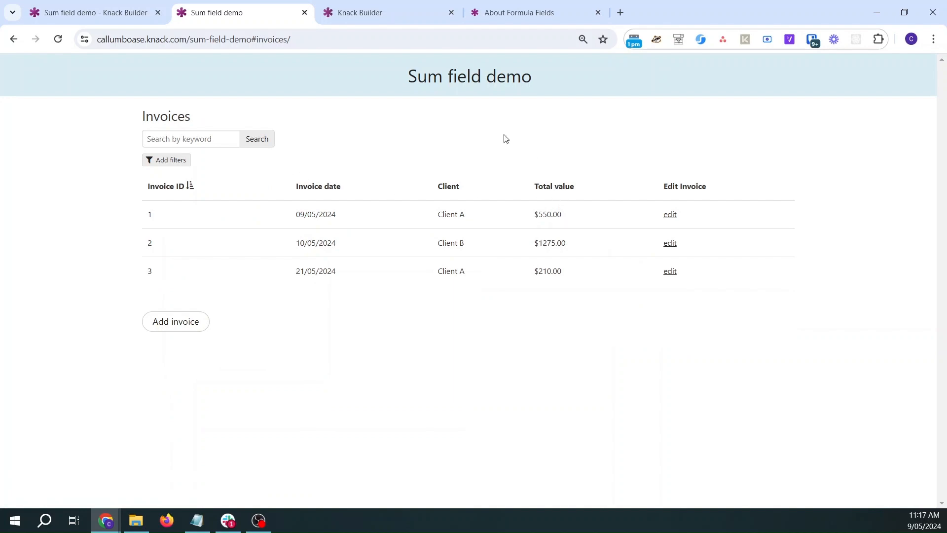
click(98, 7)
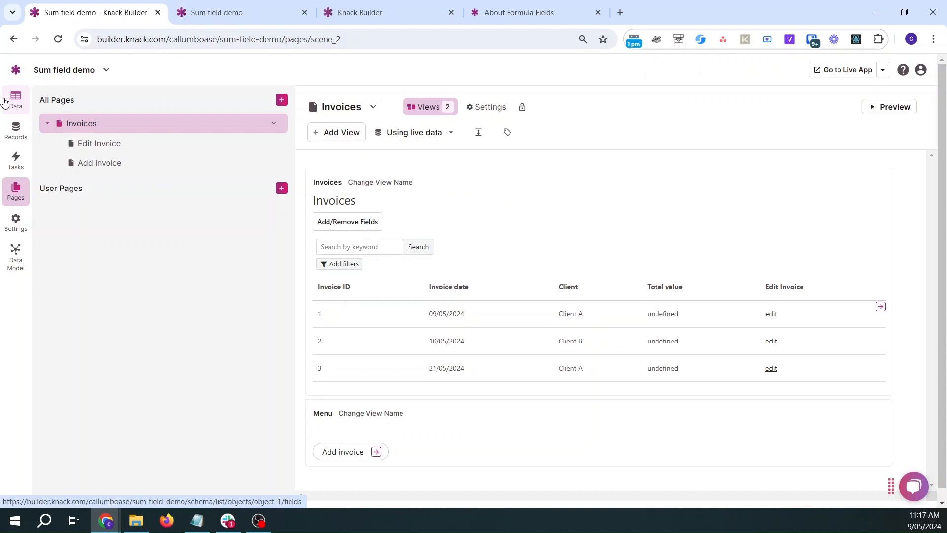
click(263, 7)
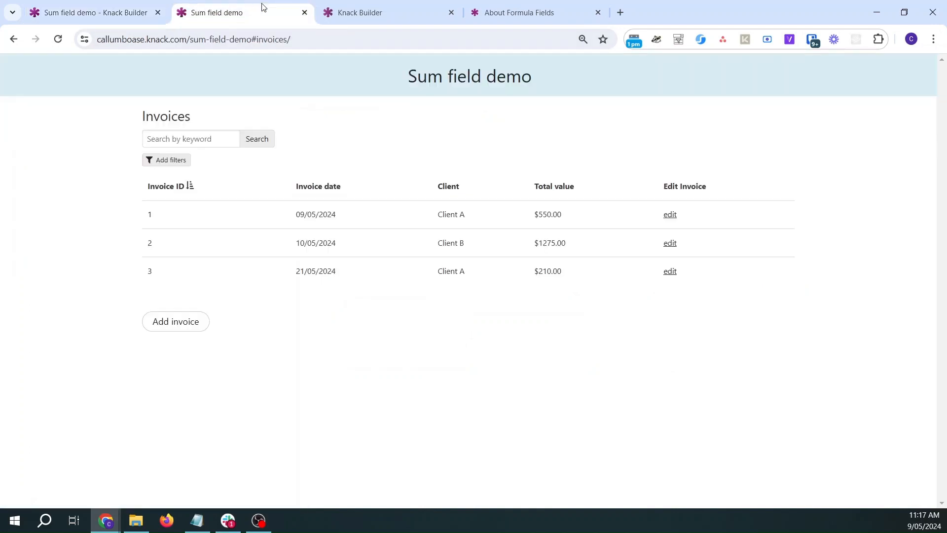
drag(543, 215, 538, 239)
drag(572, 270, 535, 282)
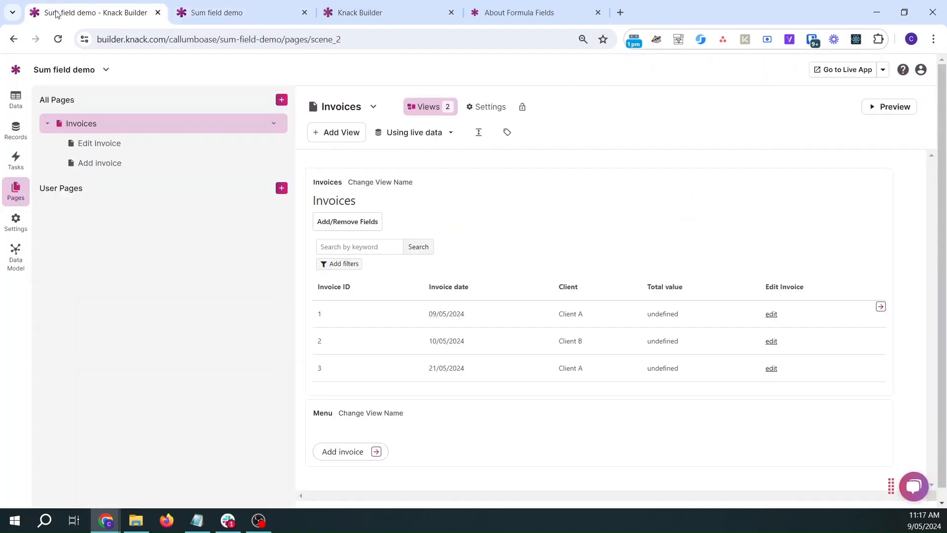
click(93, 12)
click(281, 11)
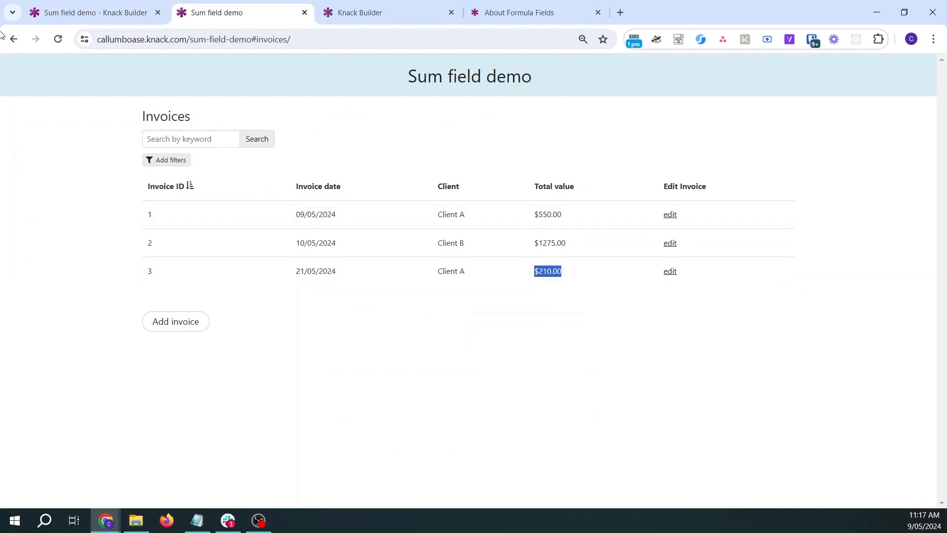
Start a new Equation field named Plus tax in the Invoices table with the equation {Total value}*1.1
click(74, 11)
click(16, 99)
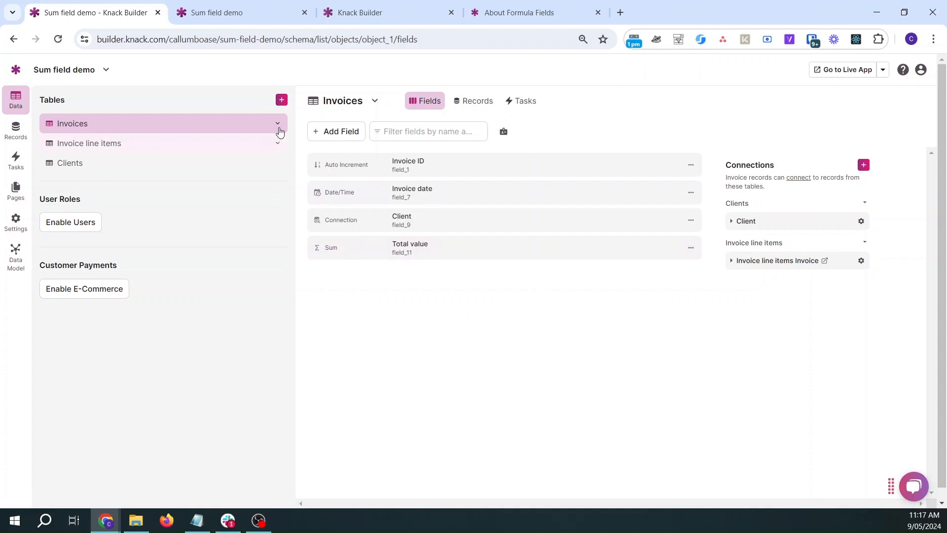
click(335, 131)
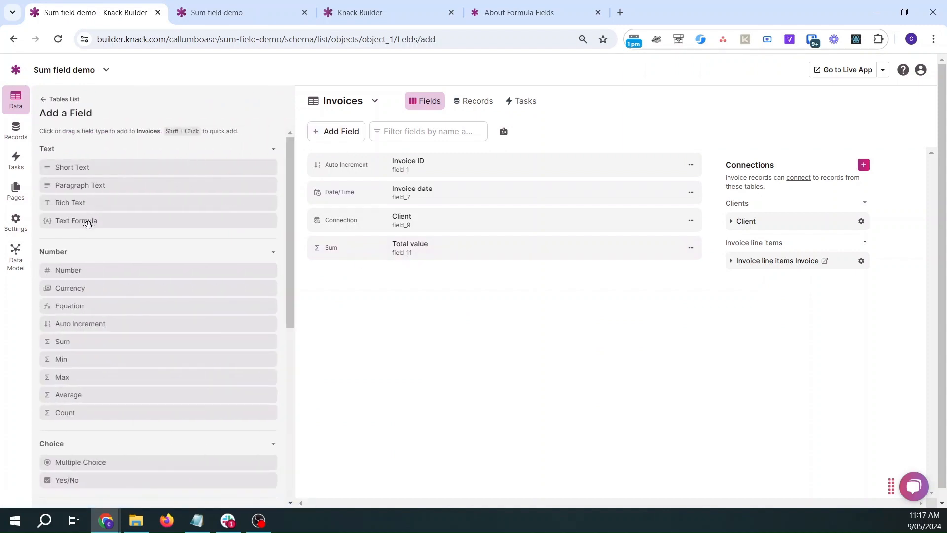
click(87, 306)
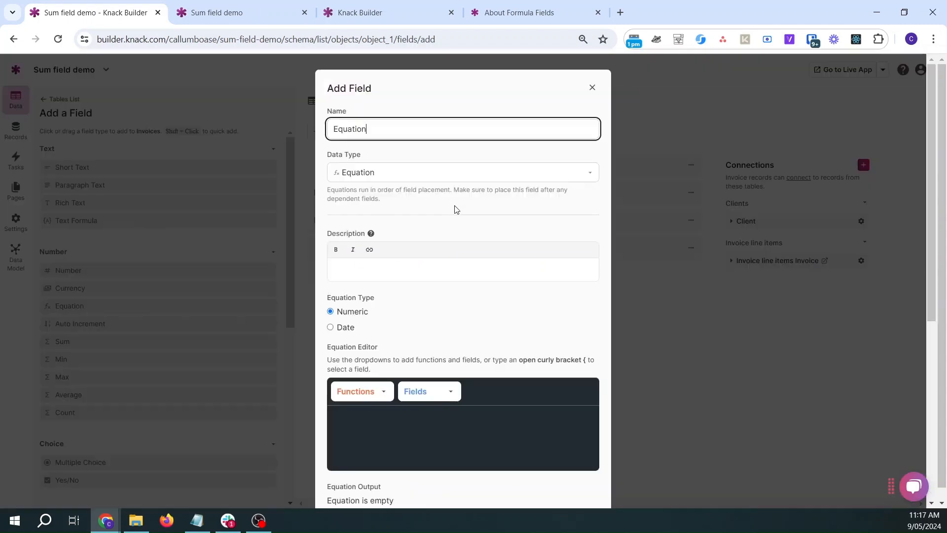
double_click(417, 125)
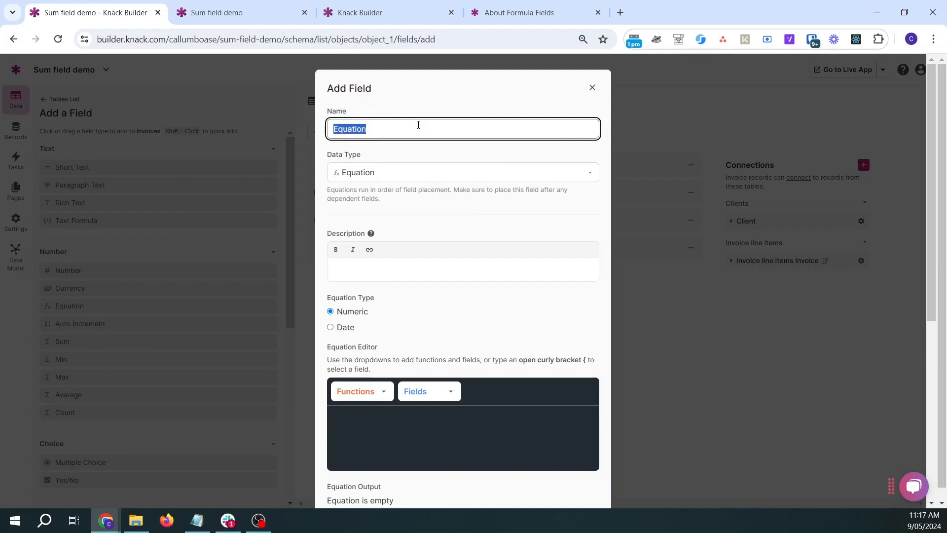
text(Plus tax)
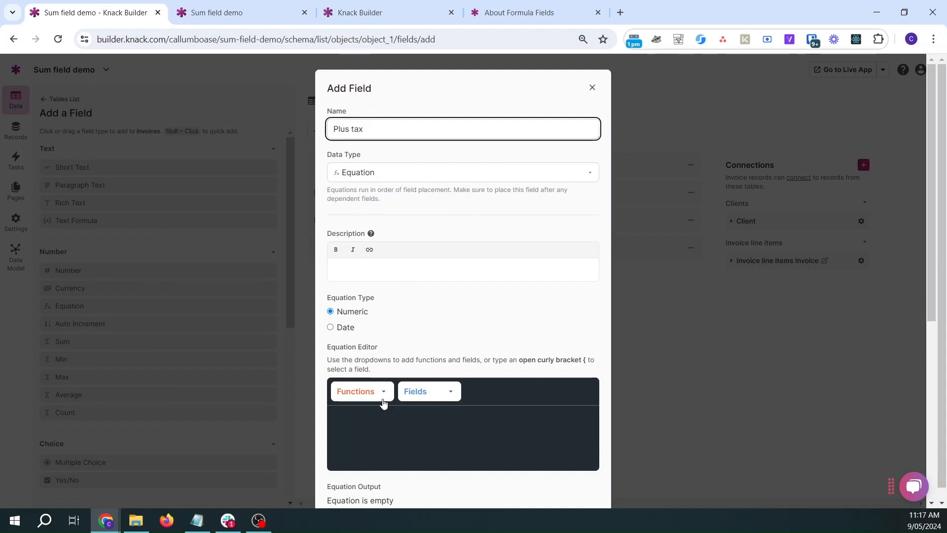
click(380, 417)
text({)
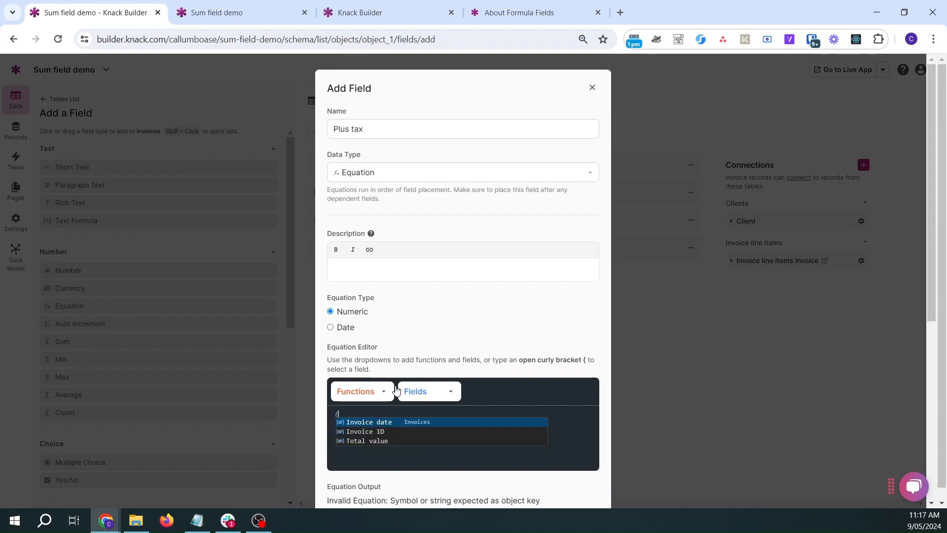
click(380, 441)
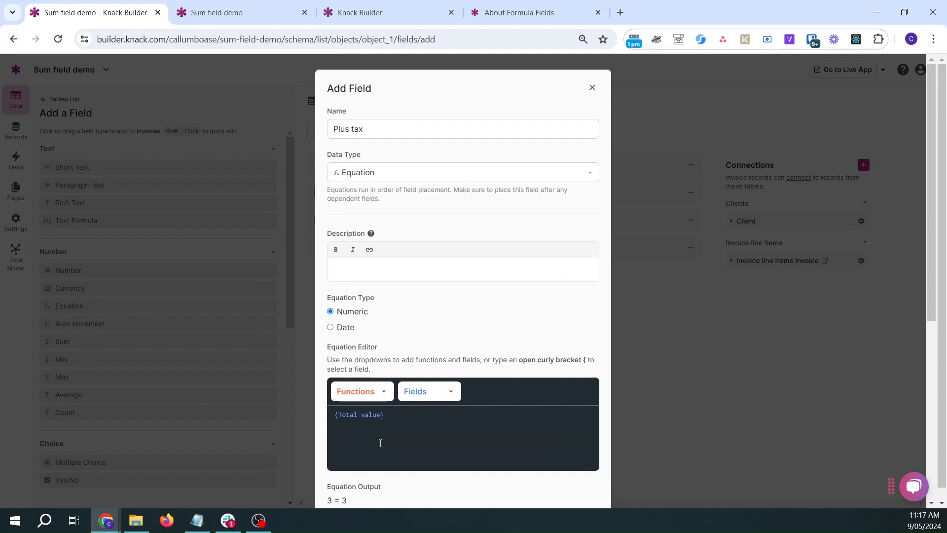
text(*1.1)
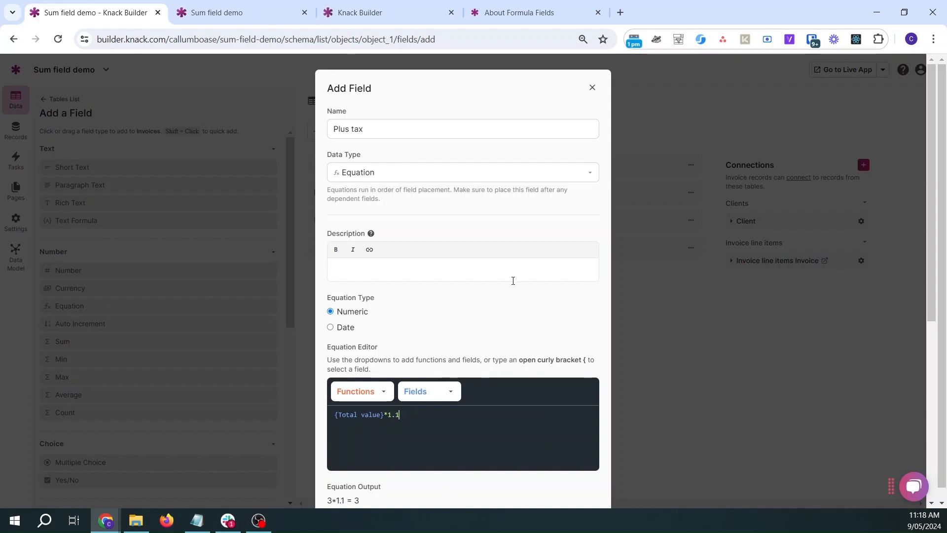
Format the equation result with Period decimals and the $ number format, and add the field
scroll(513, 280, down, 4)
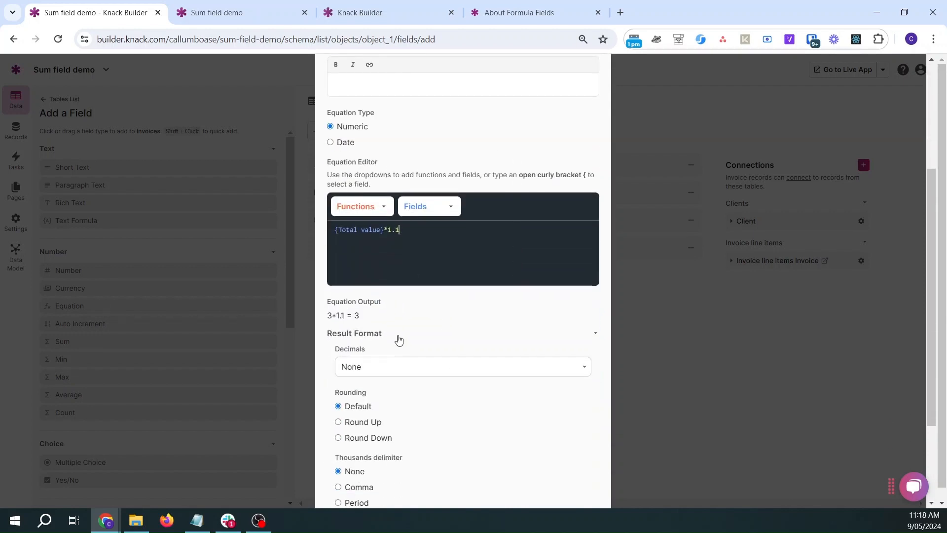
scroll(394, 321, down, 3)
click(378, 244)
click(378, 269)
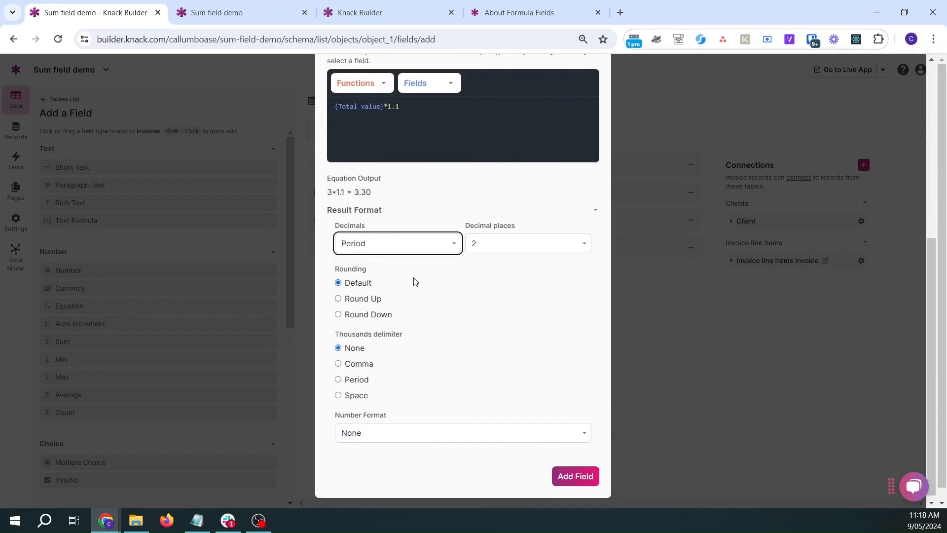
click(374, 434)
click(371, 370)
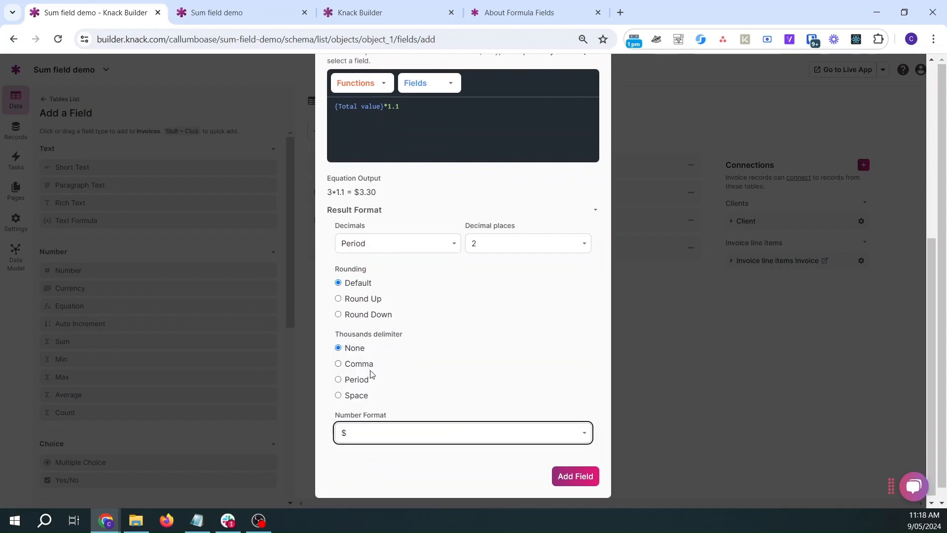
click(594, 477)
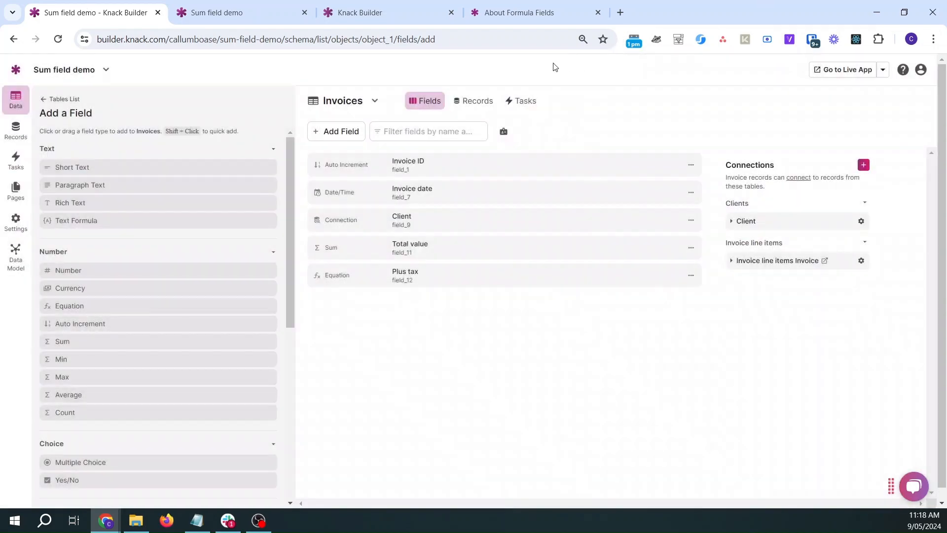
Check the Plus tax column in the Invoices records and the existing columns in the live invoices list
click(476, 100)
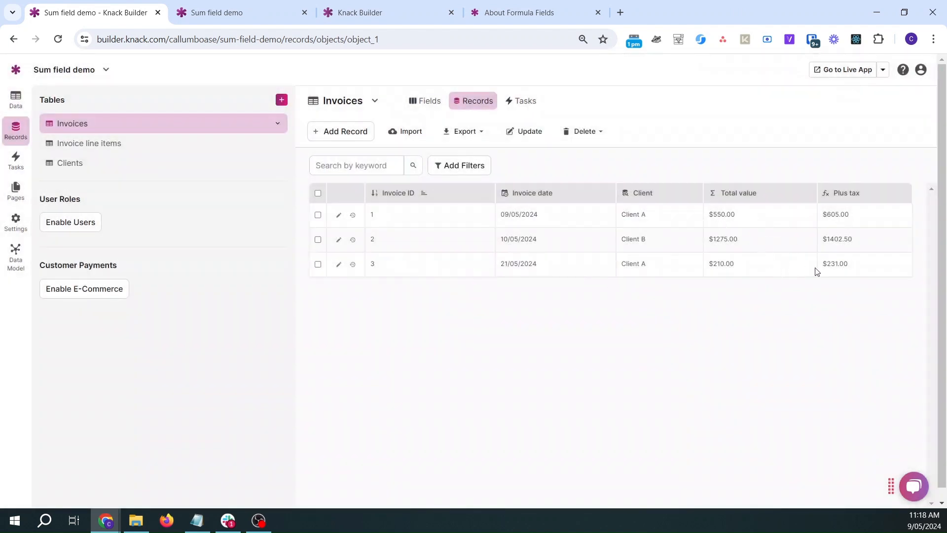
click(225, 11)
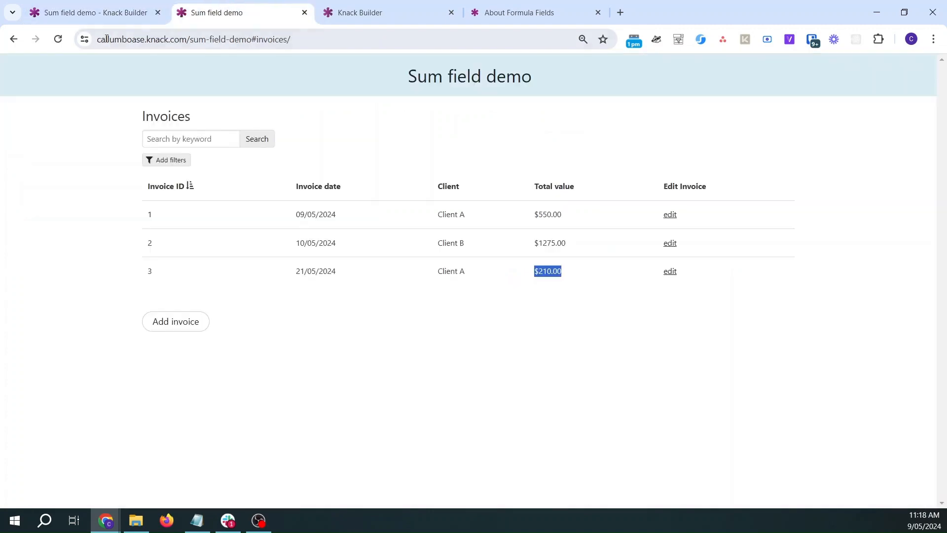
click(73, 9)
Add a Plus tax column between Total value and Edit Invoice in the Invoices page grid, save it and reload the live invoices list
click(16, 187)
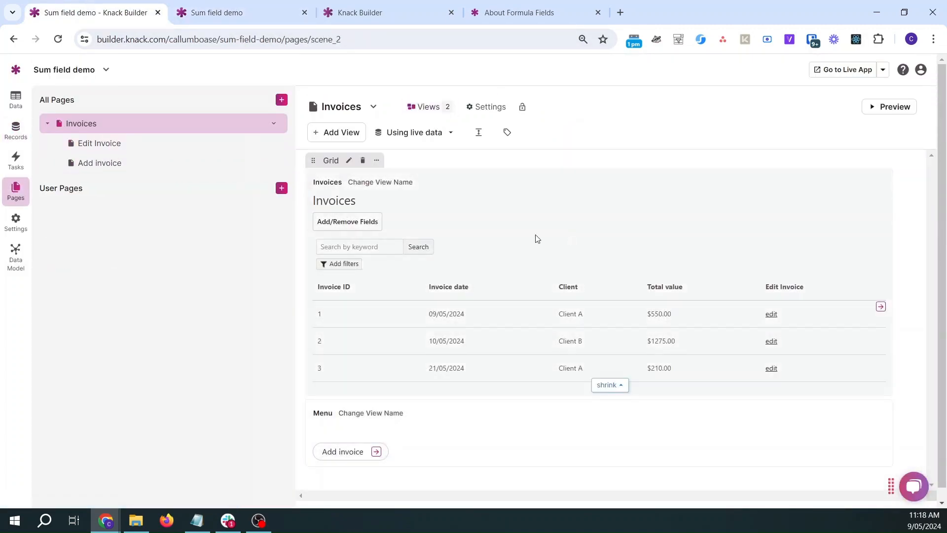
click(535, 238)
click(155, 211)
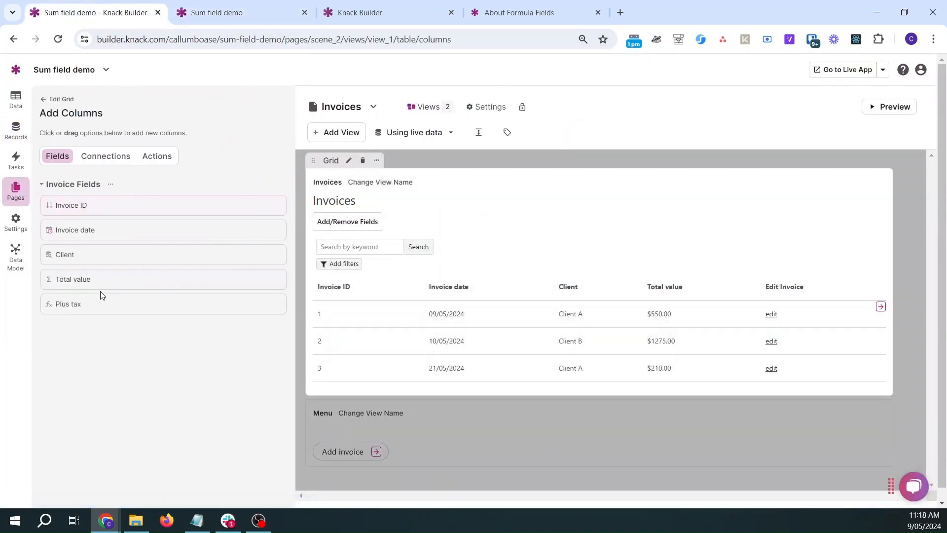
click(106, 303)
drag(748, 285, 854, 287)
click(272, 484)
click(175, 8)
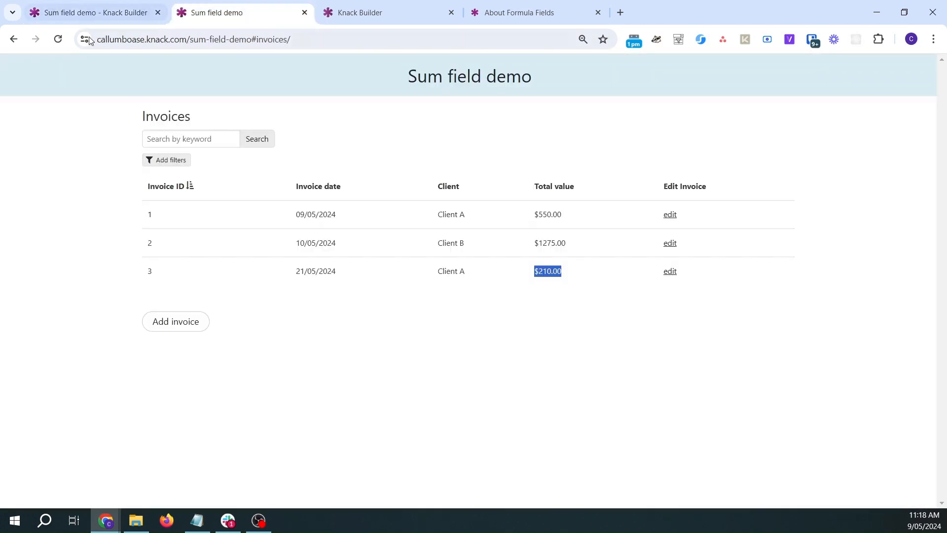
click(55, 43)
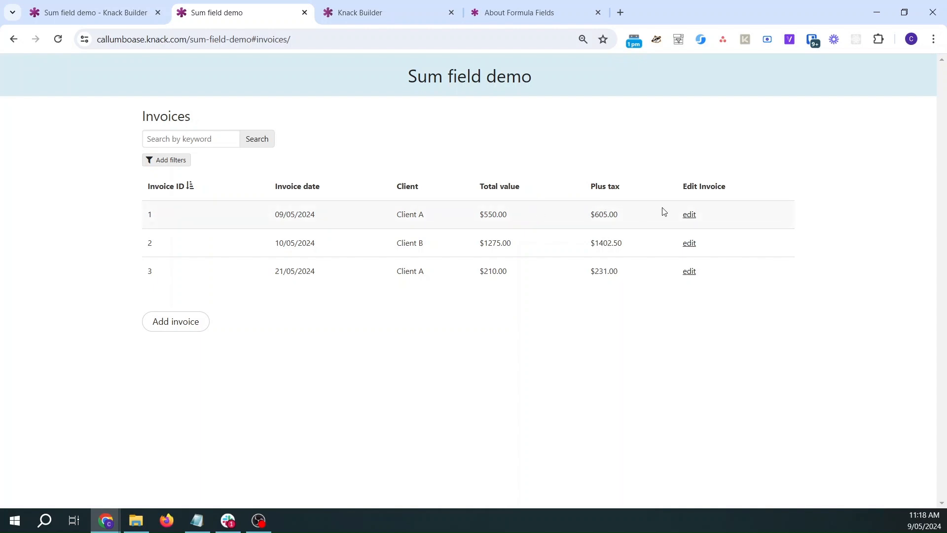
Compare invoice 1's Total value and Plus tax in the live invoices list with the line item total on its edit page
click(688, 215)
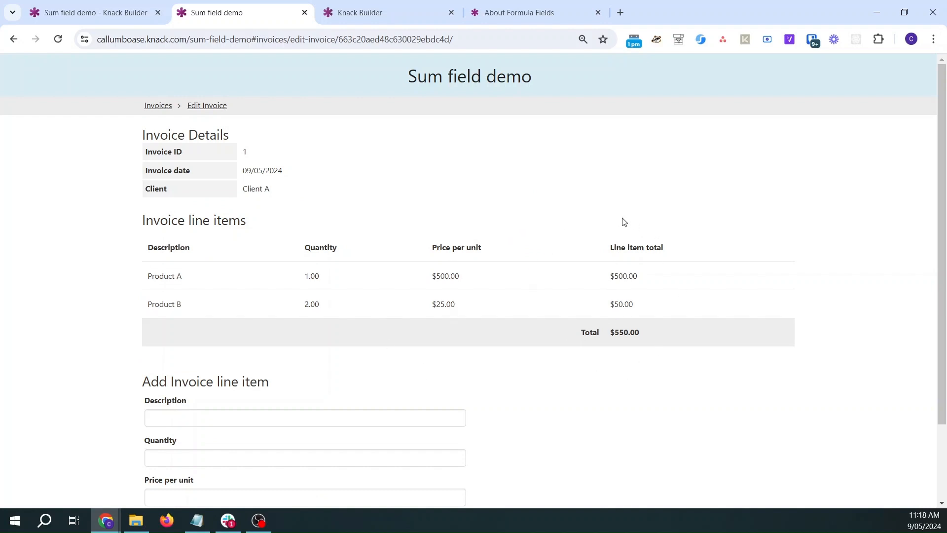
click(164, 106)
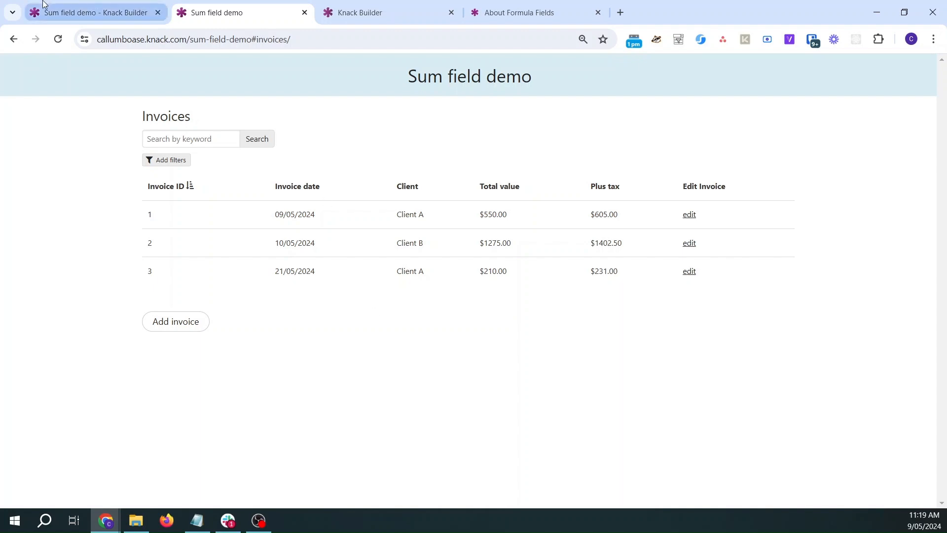
click(91, 12)
click(22, 116)
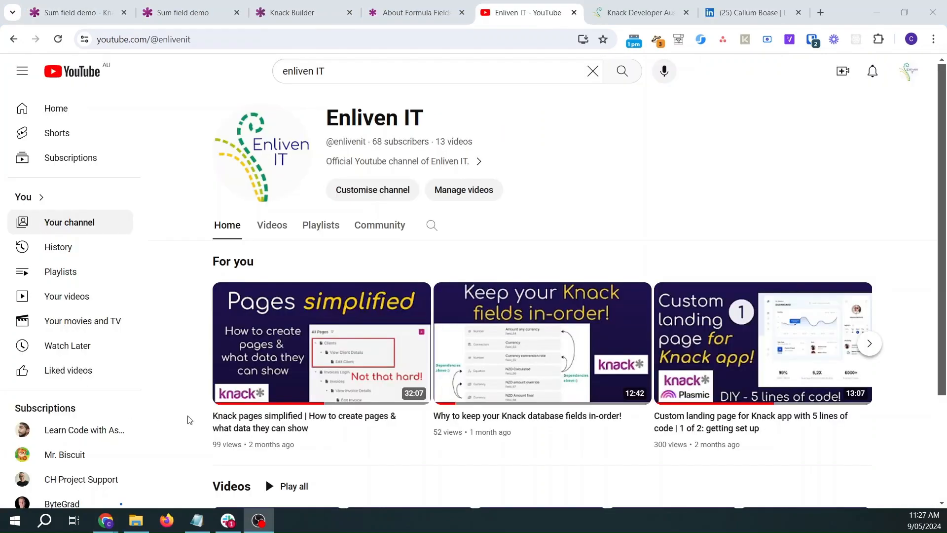
Switch to the Enliven IT website's Knack development page and open its Contact page
mouse_move(220, 397)
click(640, 6)
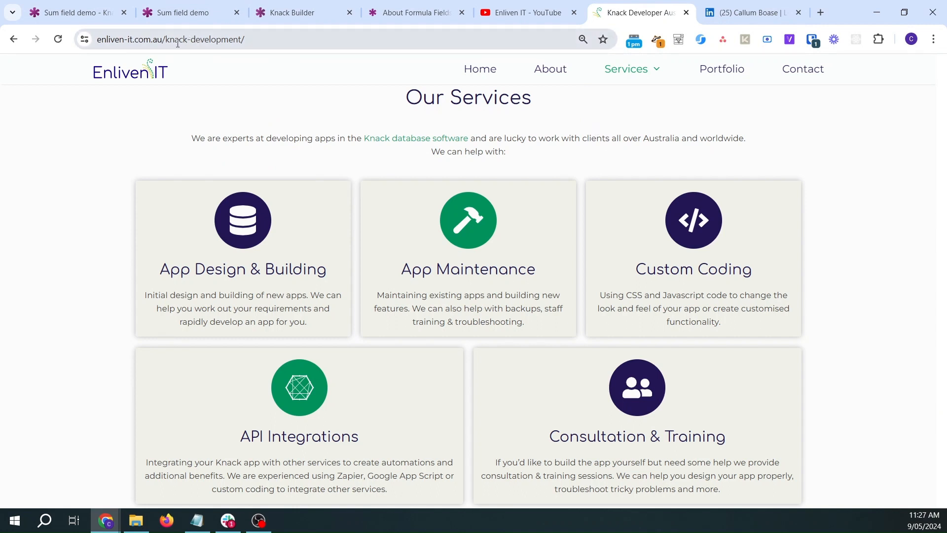
click(799, 69)
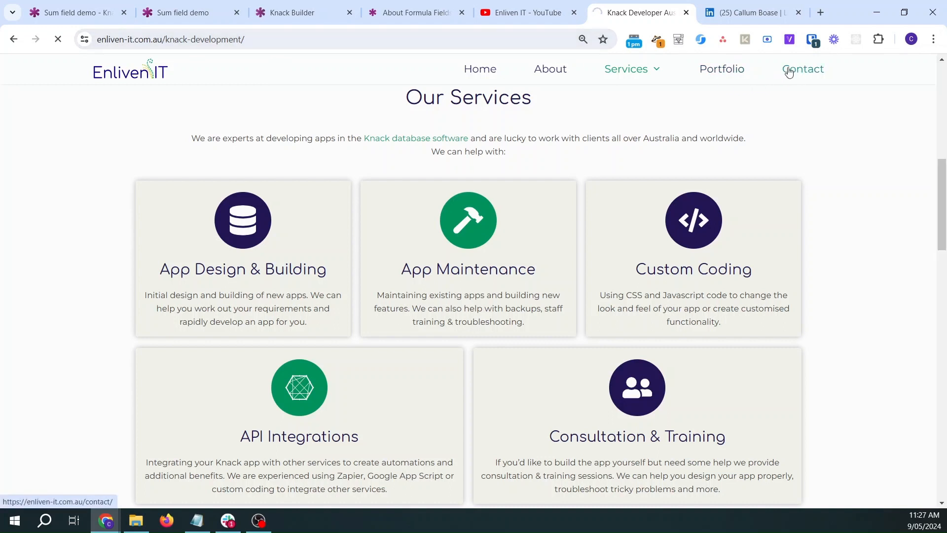